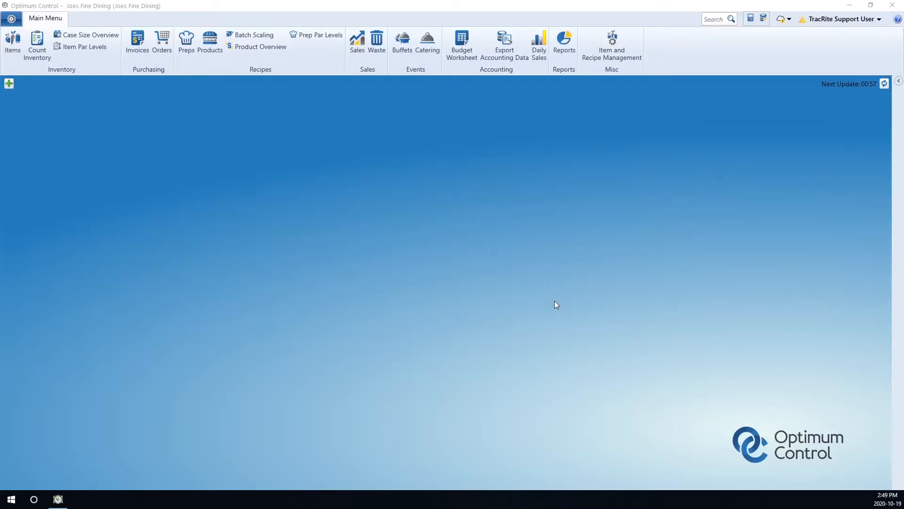
Start a new inventory item described as Salt, with inventory group Spice and main location Store room
{"action": "left_click", "coordinate": [13, 45]}
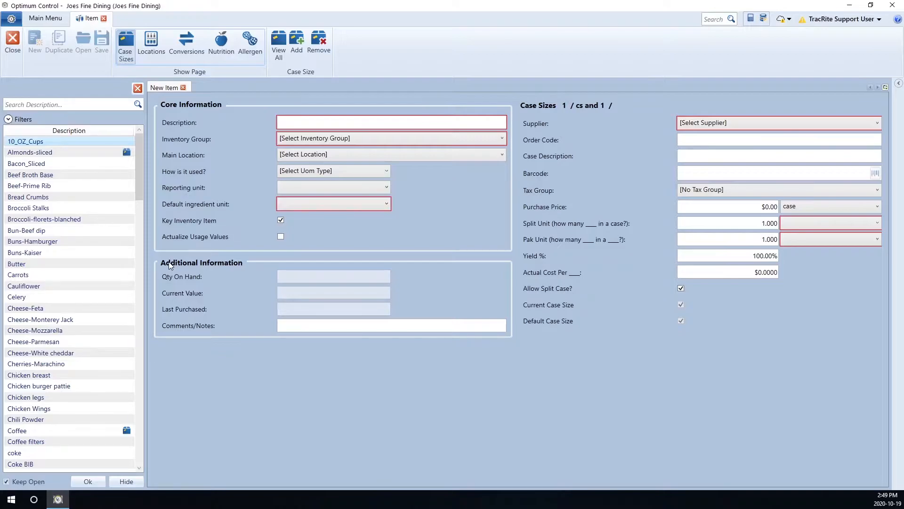
{"action": "left_click", "coordinate": [317, 119]}
{"action": "type", "text": "Salt"}
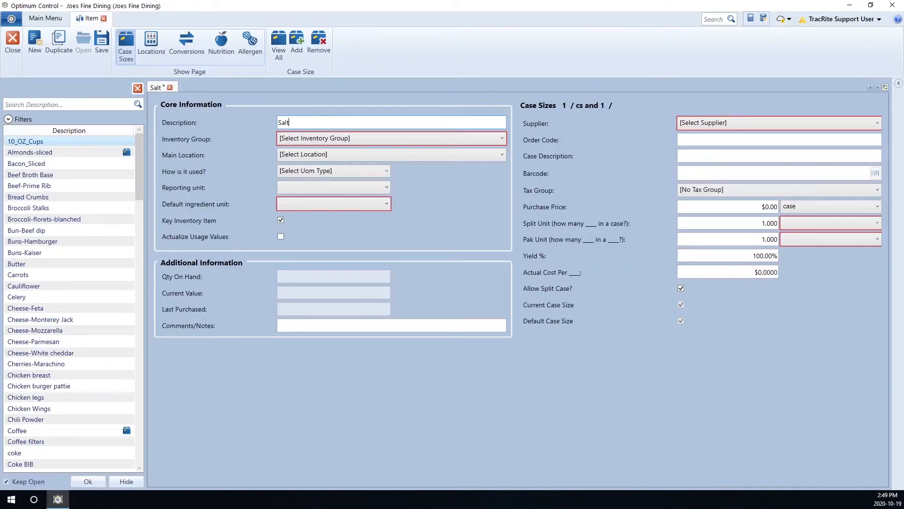
{"action": "left_click", "coordinate": [497, 144]}
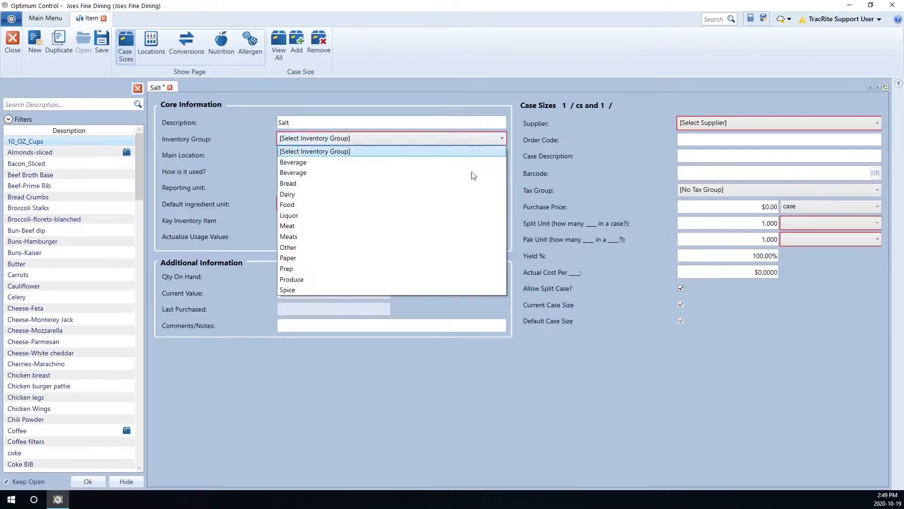
{"action": "left_click", "coordinate": [288, 290]}
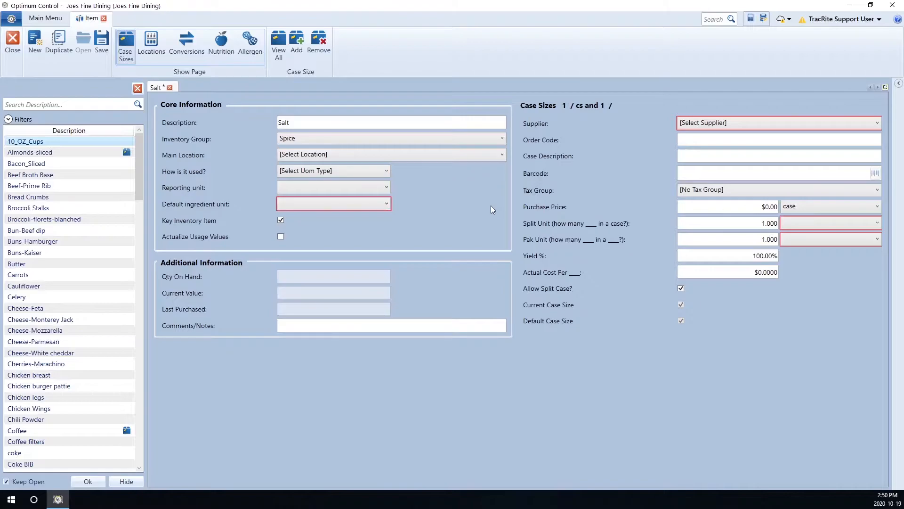
{"action": "left_click", "coordinate": [493, 156]}
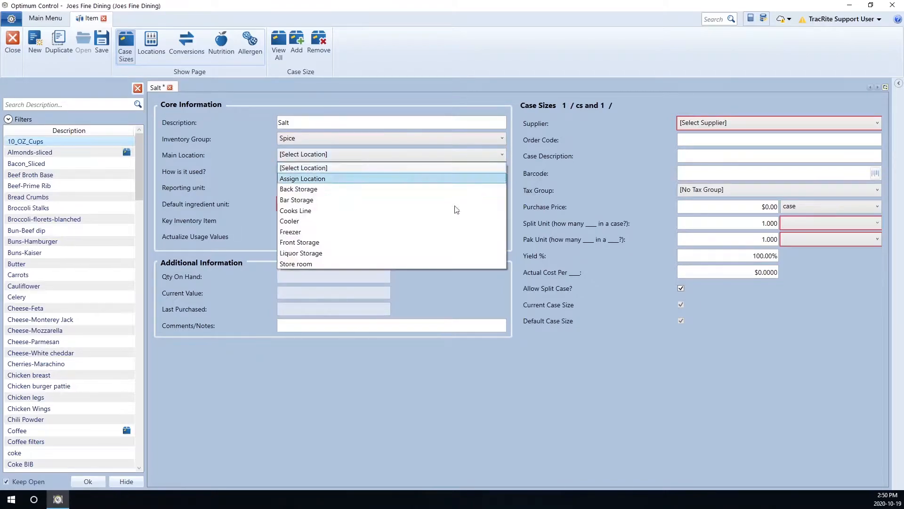
{"action": "left_click", "coordinate": [311, 265]}
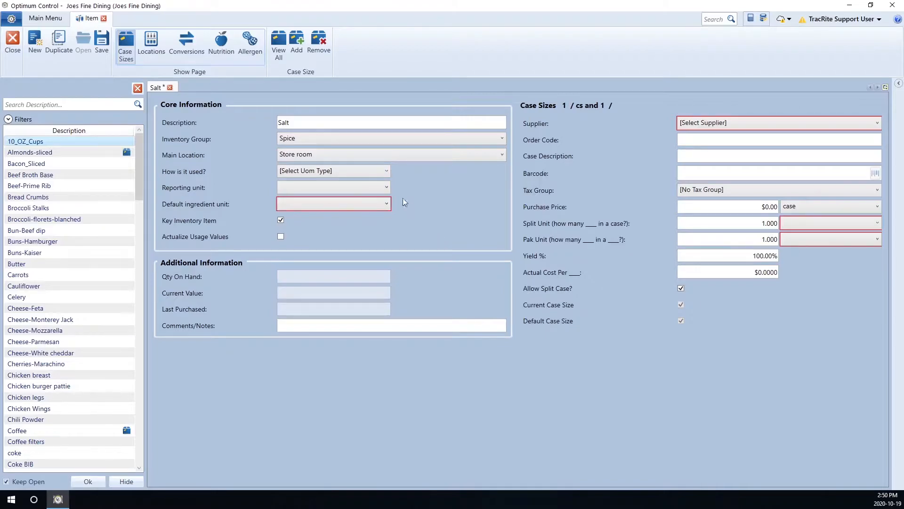
Set how the Salt item is used to Weight and look through the available reporting units, keeping pound
{"action": "left_click", "coordinate": [385, 171]}
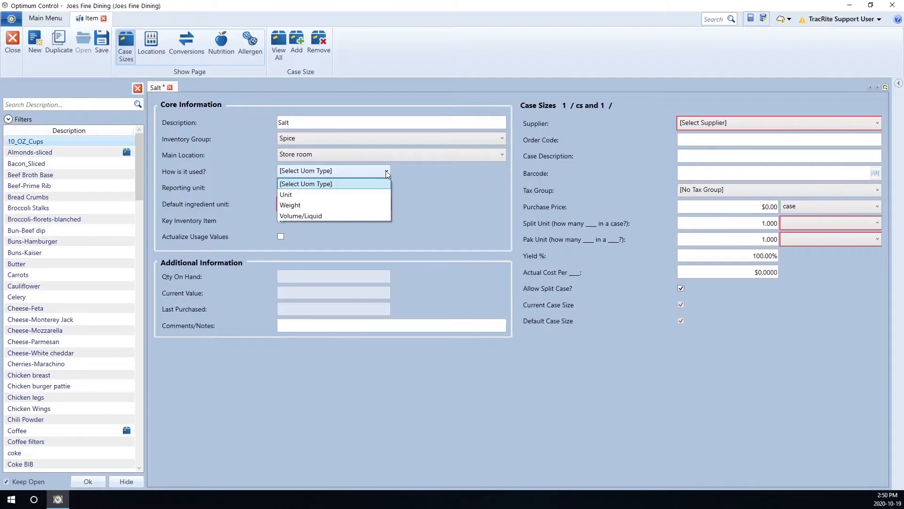
{"action": "left_click", "coordinate": [317, 205]}
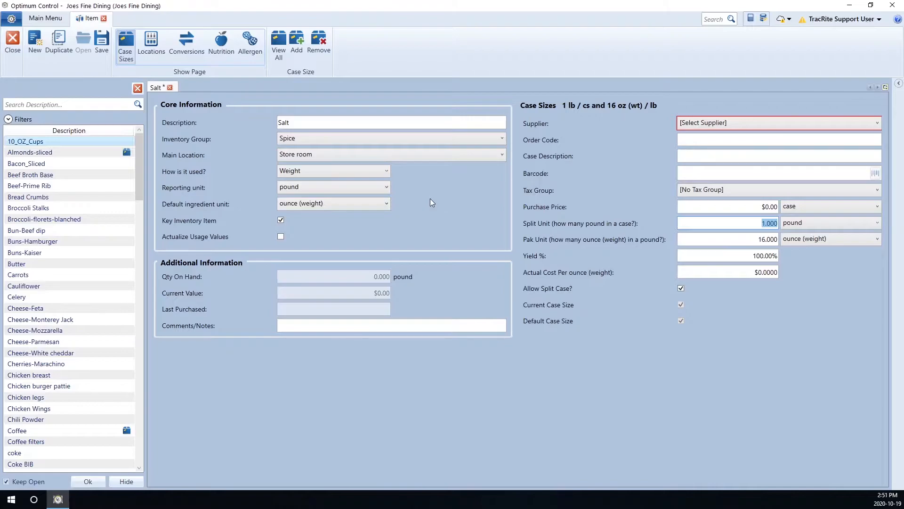
{"action": "left_click", "coordinate": [383, 188]}
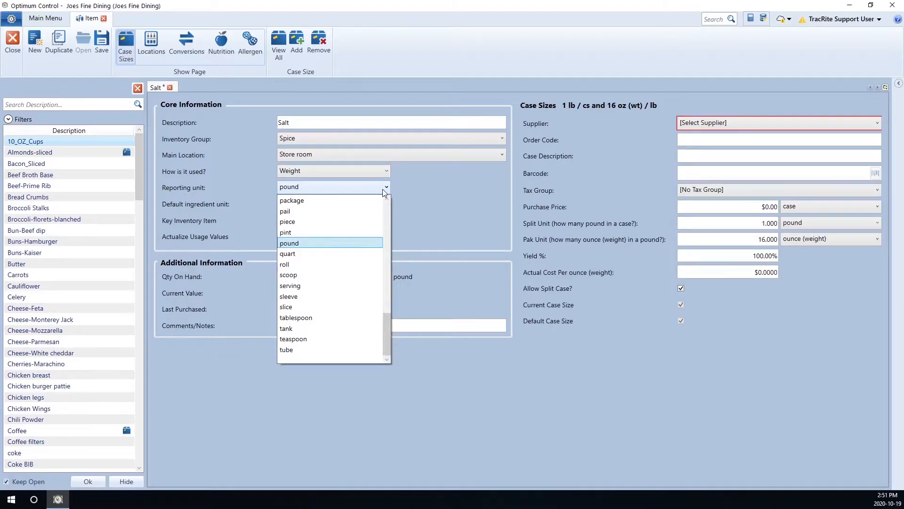
{"action": "left_click", "coordinate": [438, 217]}
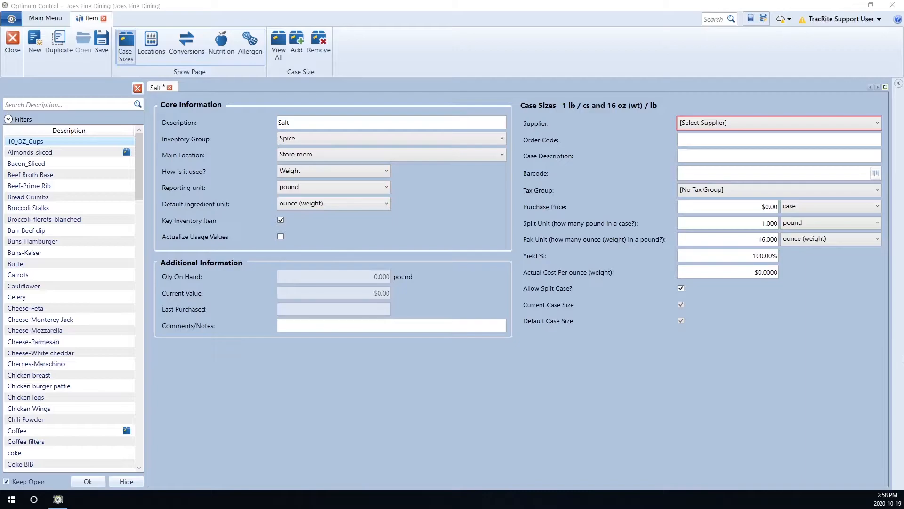
Set the case size's supplier to Sysco and its purchase price to $20.00 per case
{"action": "left_click", "coordinate": [785, 122]}
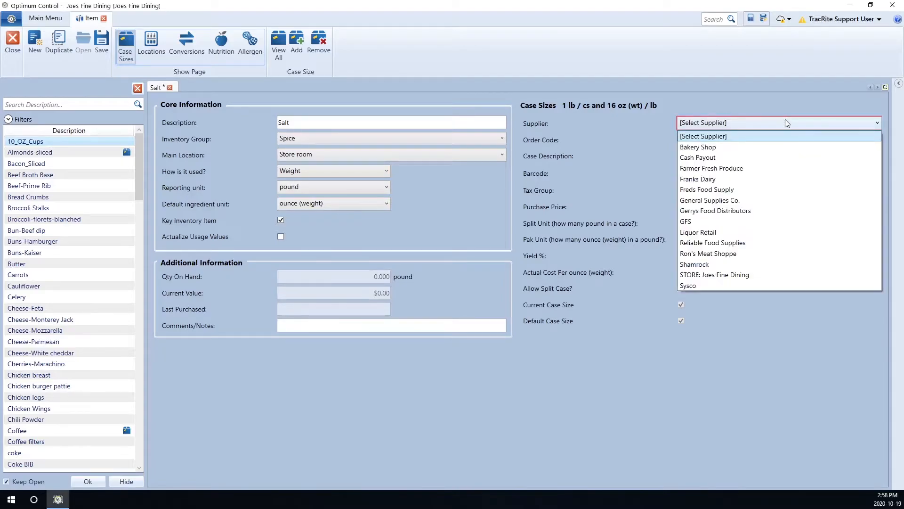
{"action": "left_click", "coordinate": [692, 287]}
{"action": "left_click", "coordinate": [699, 139]}
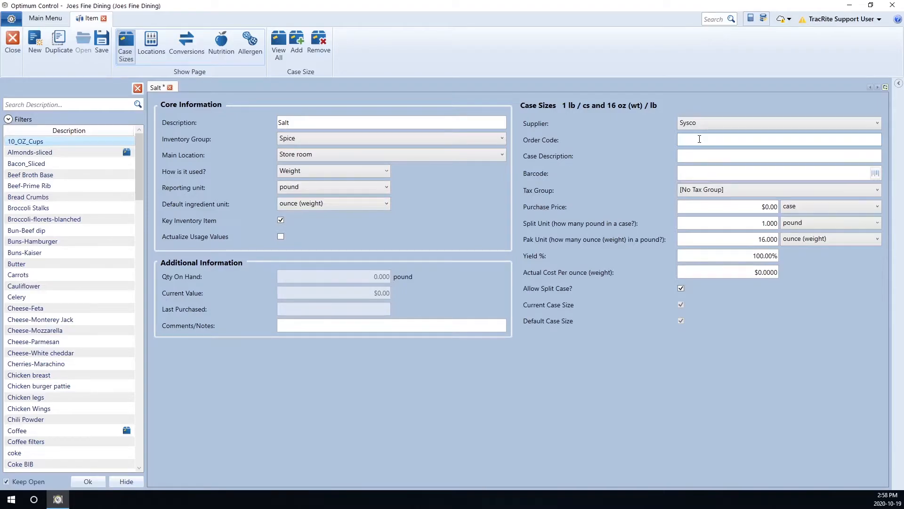
{"action": "left_click", "coordinate": [694, 159]}
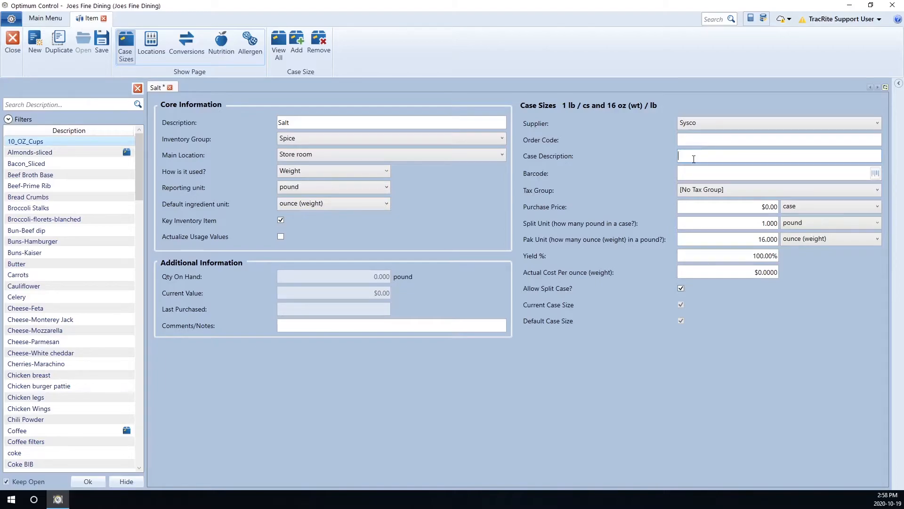
{"action": "left_click", "coordinate": [694, 159]}
{"action": "left_click", "coordinate": [749, 208]}
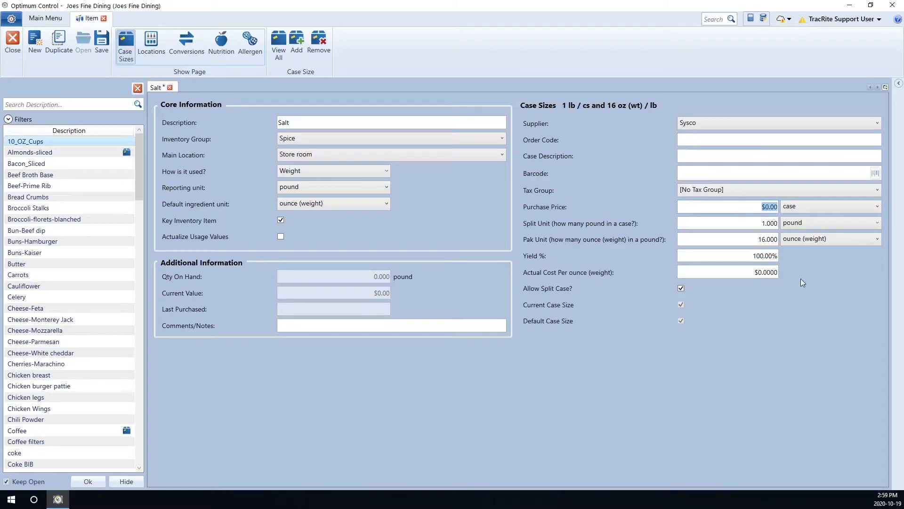
{"action": "type", "text": "20.00"}
Define the Sysco case as 4 bags, each holding 80 ounces by weight
{"action": "left_click", "coordinate": [816, 224]}
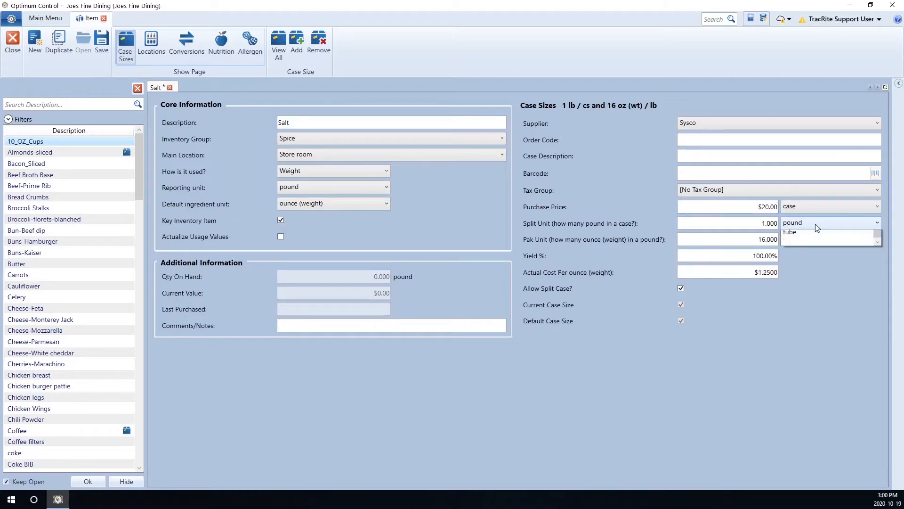
{"action": "scroll", "coordinate": [814, 259], "scroll_direction": "up", "scroll_amount": 1}
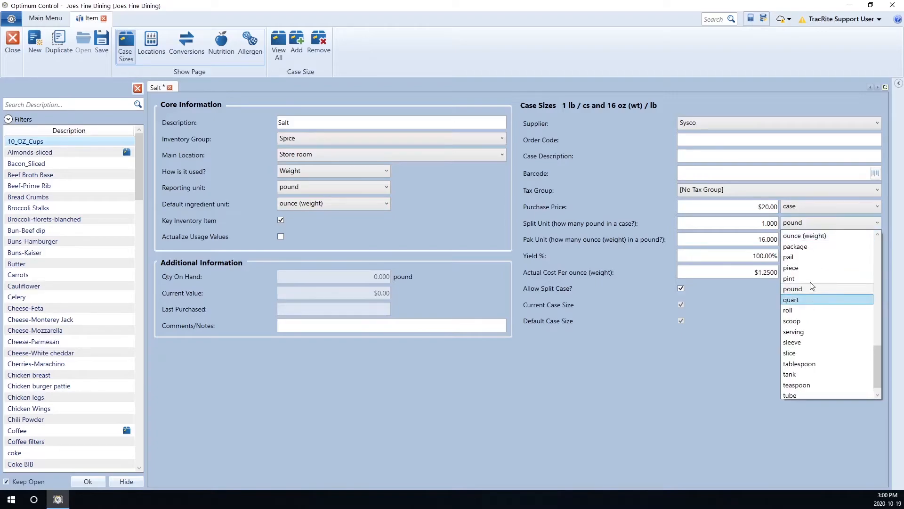
{"action": "scroll", "coordinate": [810, 280], "scroll_direction": "up", "scroll_amount": 10}
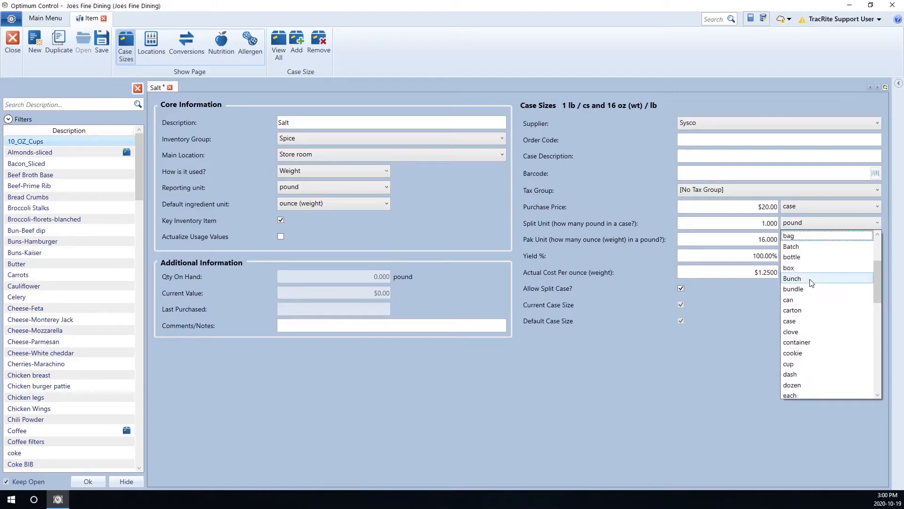
{"action": "left_click", "coordinate": [805, 235]}
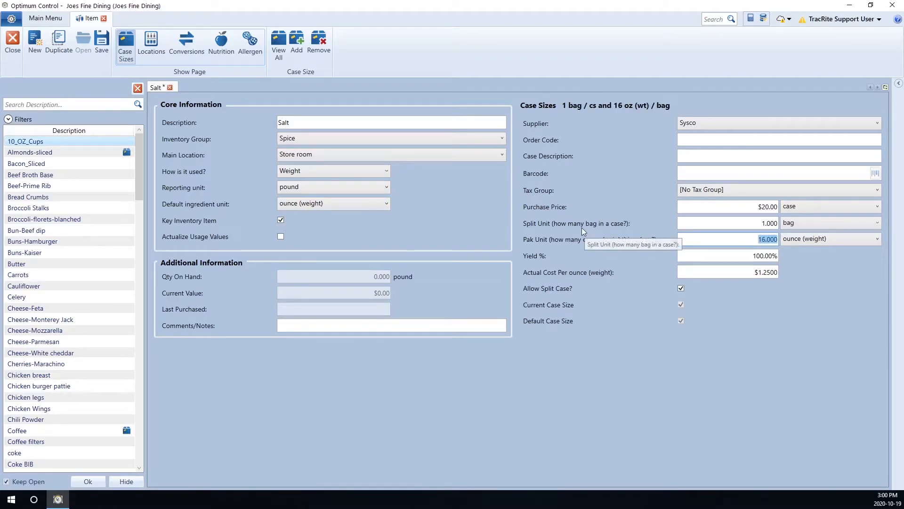
{"action": "left_click", "coordinate": [732, 220]}
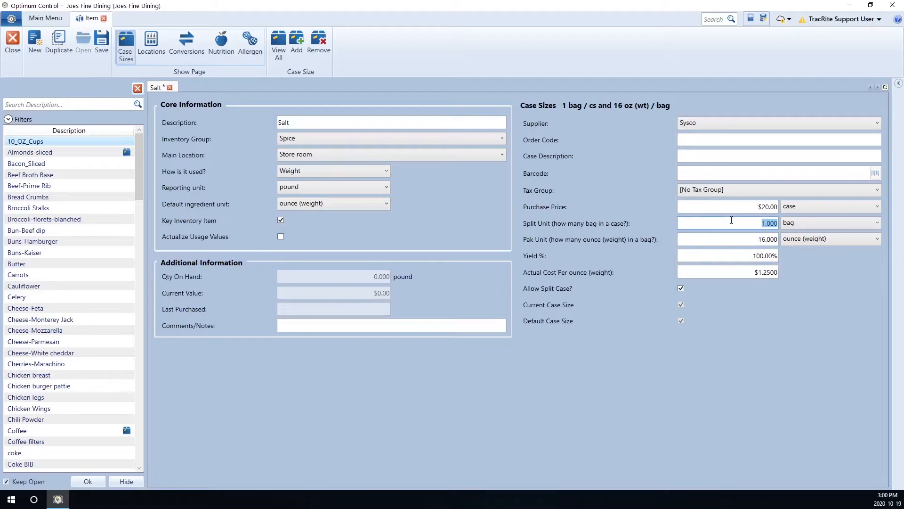
{"action": "type", "text": "4"}
{"action": "left_click", "coordinate": [737, 240]}
{"action": "type", "text": "80"}
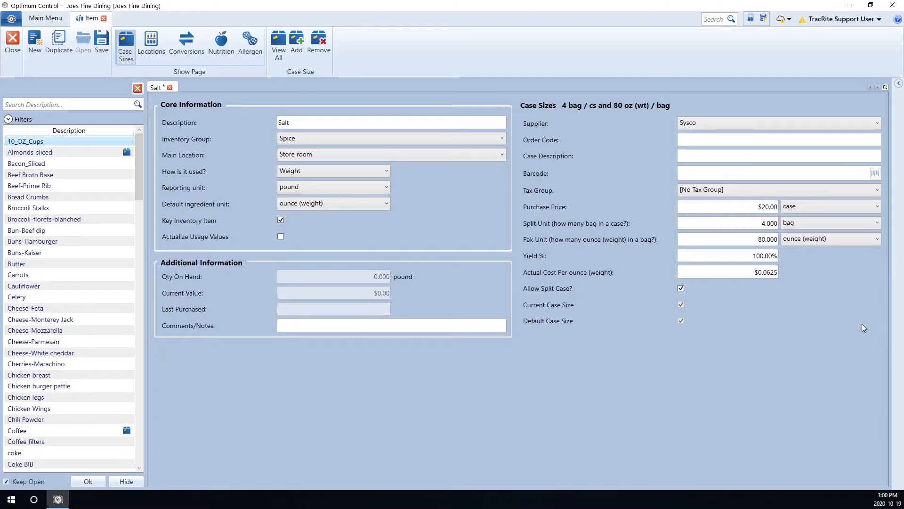
Try a yield of 50% on the Sysco case size
{"action": "left_click", "coordinate": [733, 255]}
{"action": "left_click", "coordinate": [748, 254]}
{"action": "left_click_drag", "start_coordinate": [748, 254], "coordinate": [818, 269]}
{"action": "type", "text": "50"}
{"action": "key", "text": "Return"}
{"action": "key", "text": "Tab"}
Save the Salt item and add a second case size from supplier GFS at $25.00 per case
{"action": "left_click", "coordinate": [106, 45]}
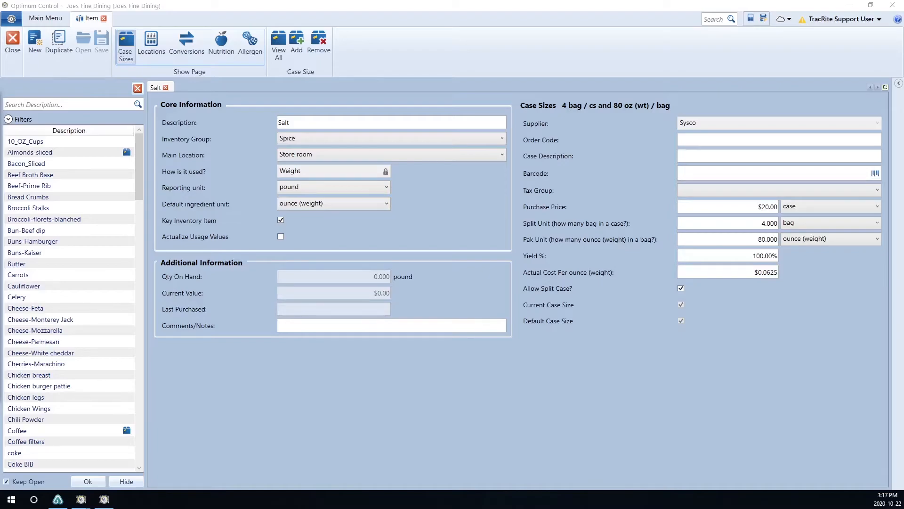
{"action": "left_click", "coordinate": [297, 45]}
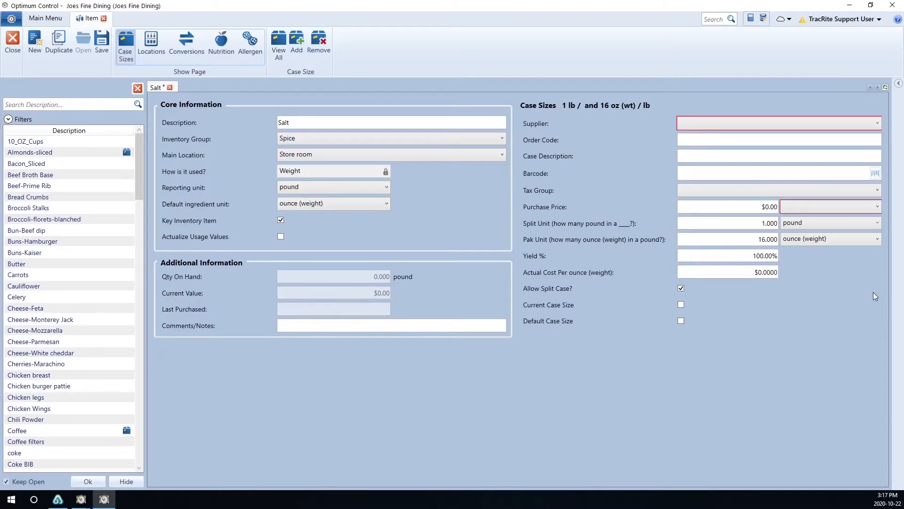
{"action": "left_click", "coordinate": [873, 123]}
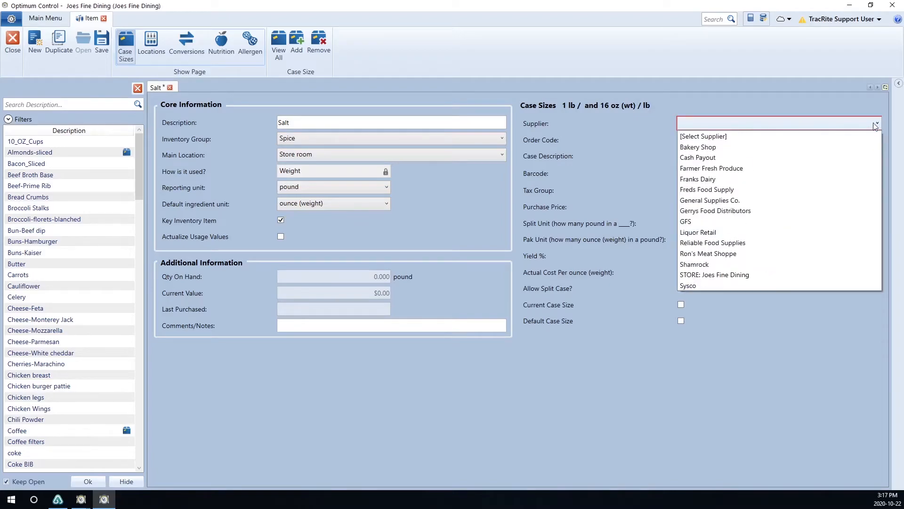
{"action": "left_click", "coordinate": [803, 222]}
{"action": "left_click", "coordinate": [759, 207]}
{"action": "type", "text": "25.00"}
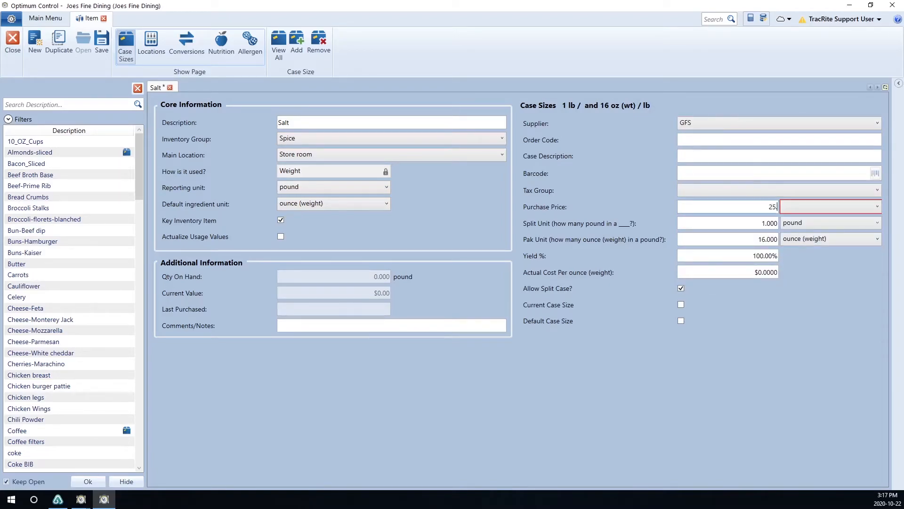
{"action": "left_click", "coordinate": [861, 204]}
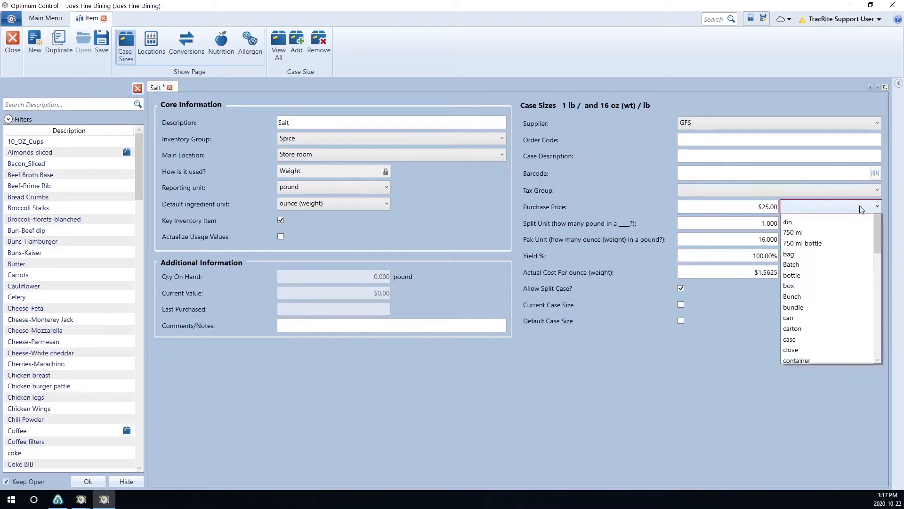
{"action": "left_click", "coordinate": [810, 358]}
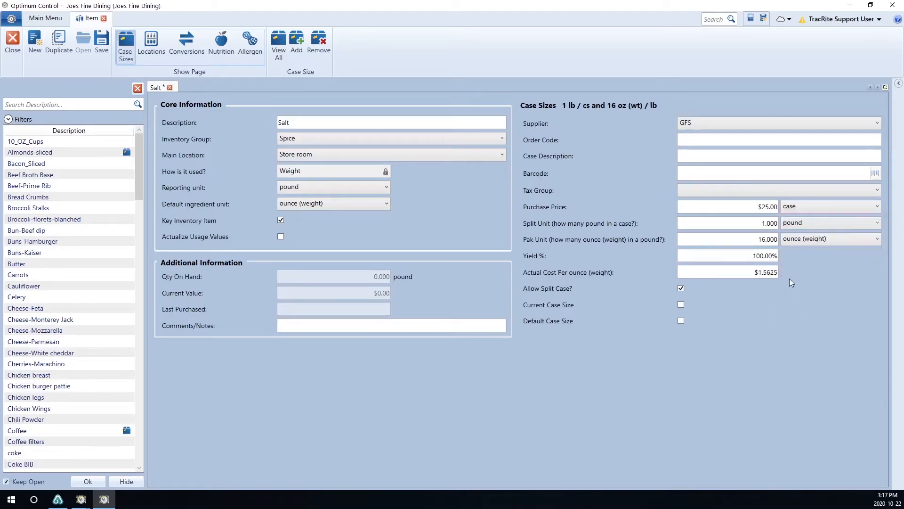
Set the GFS case size to 20 pounds per case and save the item
{"action": "left_click", "coordinate": [753, 225]}
{"action": "type", "text": "20"}
{"action": "key", "text": "Tab"}
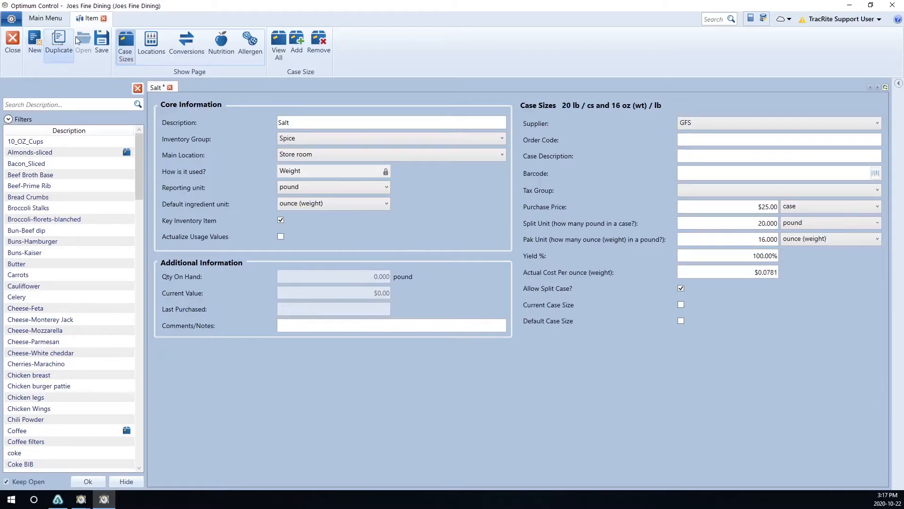
{"action": "left_click", "coordinate": [102, 42]}
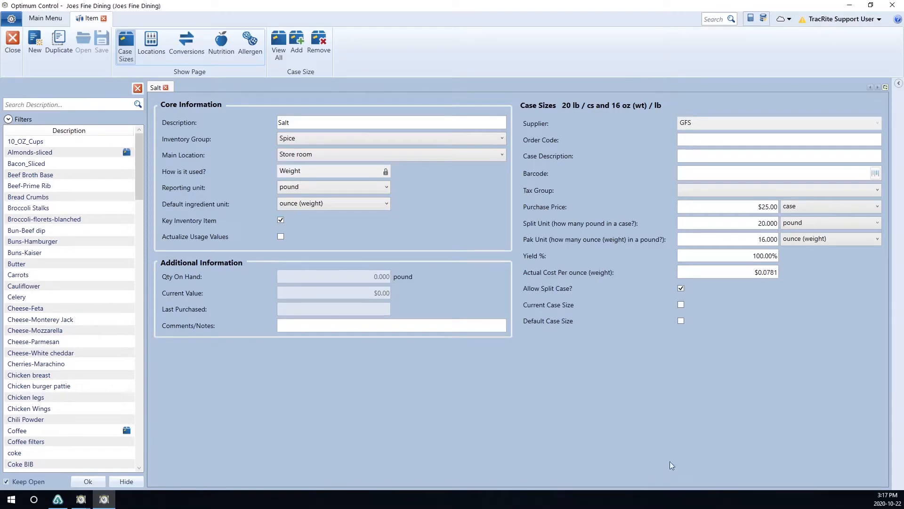
Review all case sizes set up for the Salt item and close the list
{"action": "left_click", "coordinate": [279, 40]}
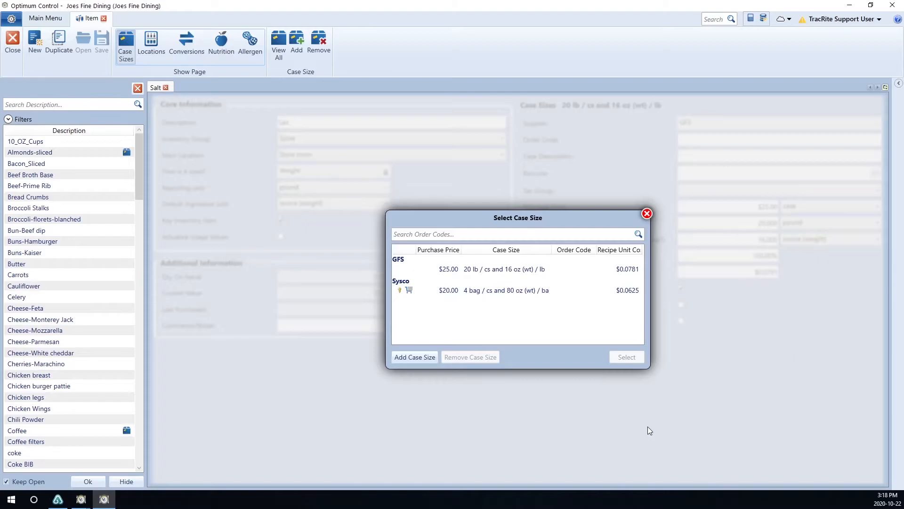
{"action": "left_click", "coordinate": [647, 213]}
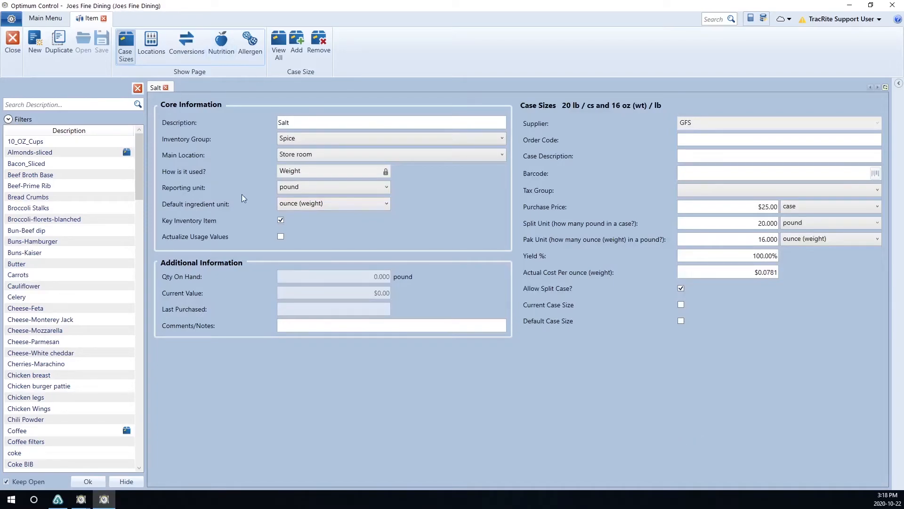
Assign Salt to the additional locations Bar Storage, Cooler and Front Storage, and save the item
{"action": "left_click", "coordinate": [150, 55]}
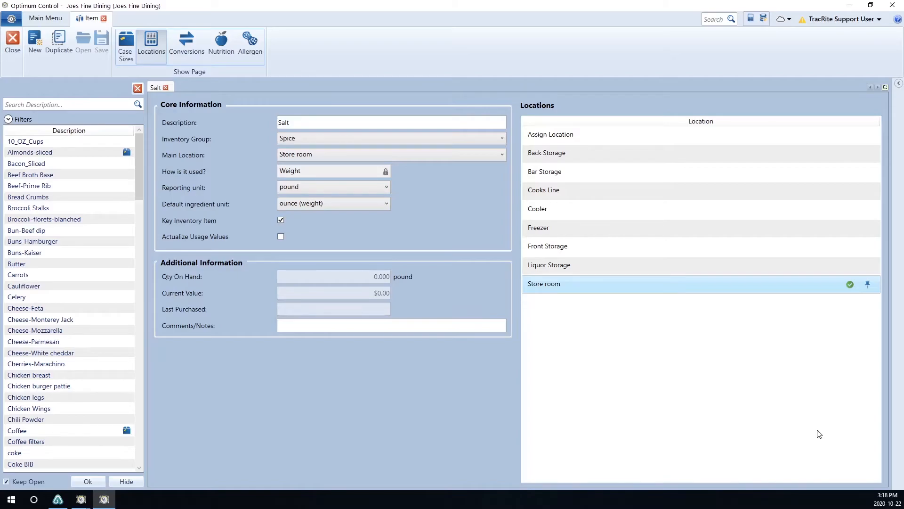
{"action": "left_click", "coordinate": [850, 173]}
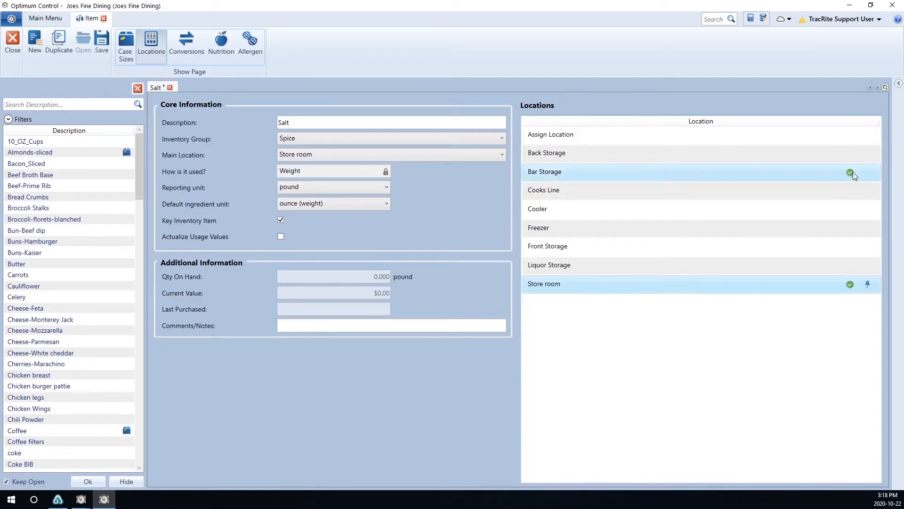
{"action": "left_click", "coordinate": [851, 210]}
{"action": "left_click", "coordinate": [851, 244]}
{"action": "left_click", "coordinate": [100, 46]}
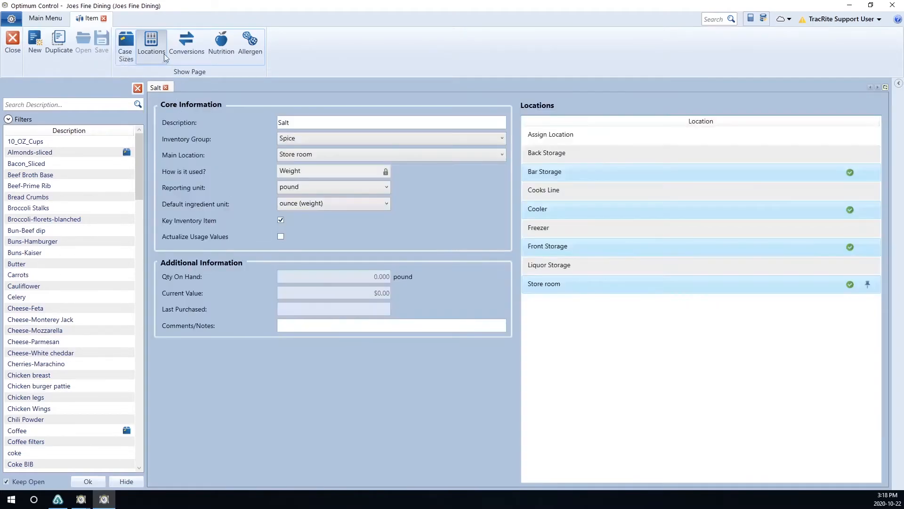
Display the unit conversions of the Salt item
{"action": "left_click", "coordinate": [182, 52]}
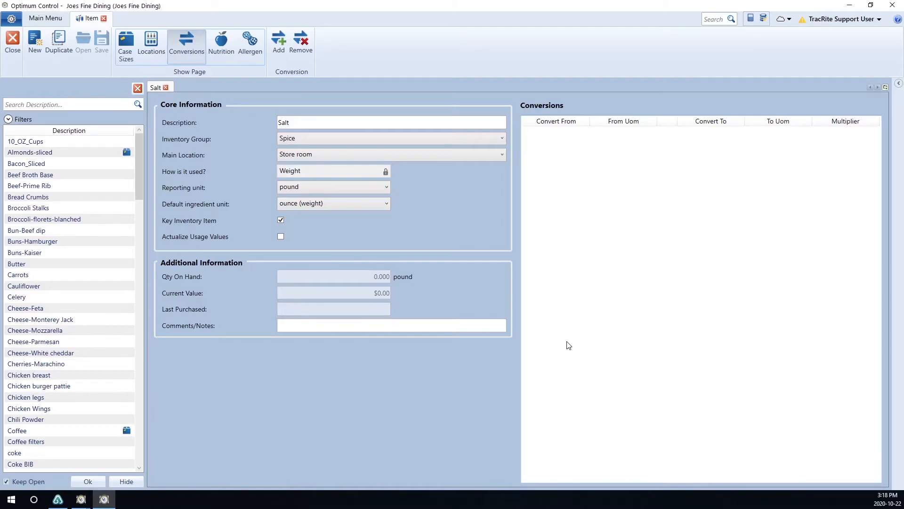
Create a new prep recipe, add Salt as an item ingredient, and list the units available for it
{"action": "left_click", "coordinate": [46, 22]}
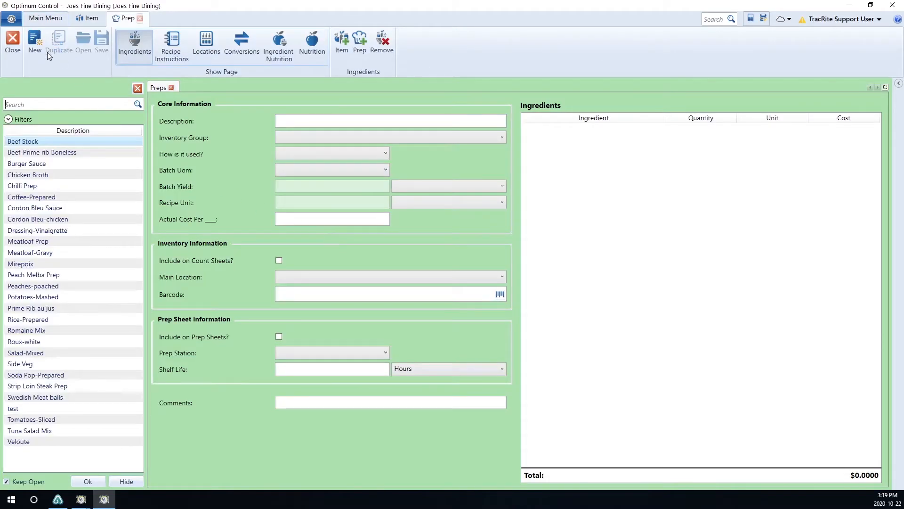
{"action": "left_click", "coordinate": [43, 50]}
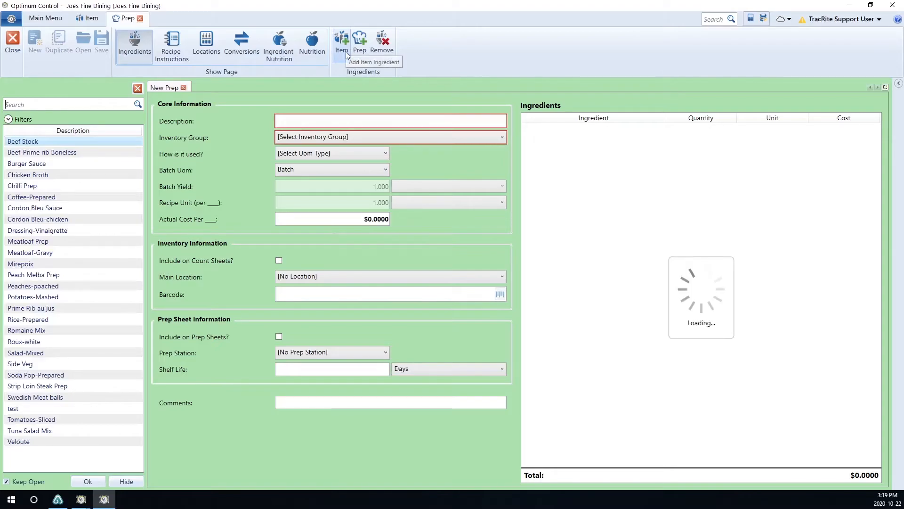
{"action": "left_click", "coordinate": [346, 49]}
{"action": "type", "text": "salt"}
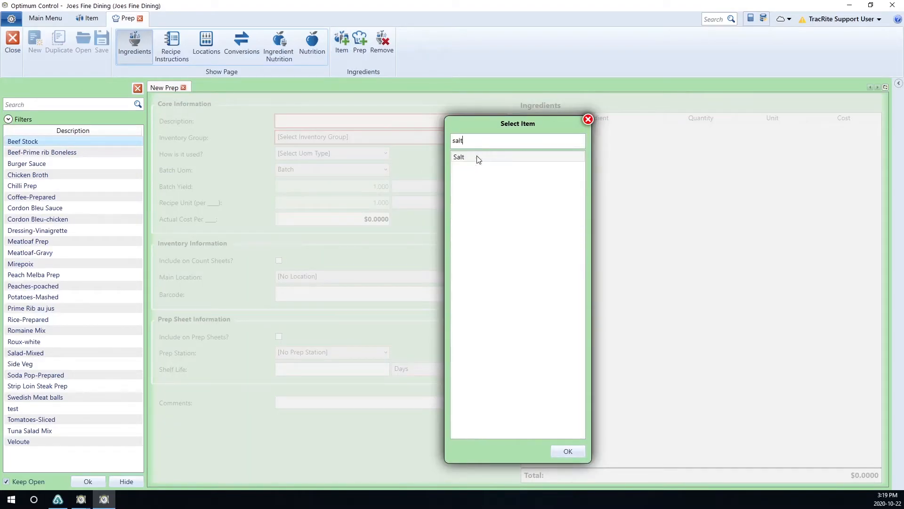
{"action": "double_click", "coordinate": [474, 158]}
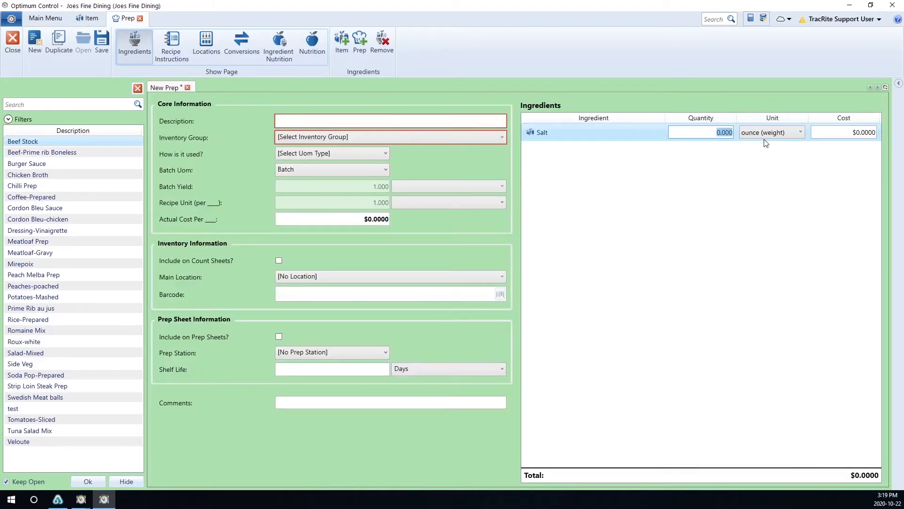
{"action": "left_click", "coordinate": [796, 136]}
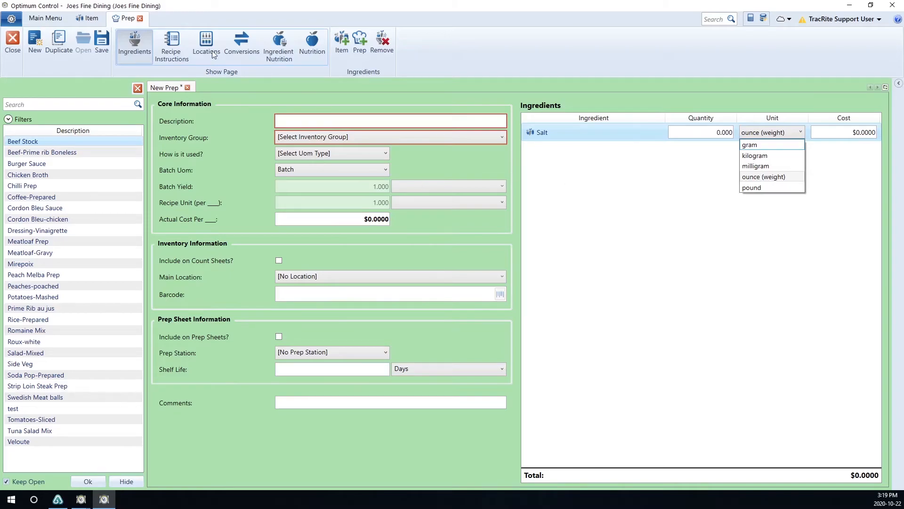
Add a conversion of 1 tablespoon to 18 grams to the Salt item and save the item
{"action": "left_click", "coordinate": [86, 23]}
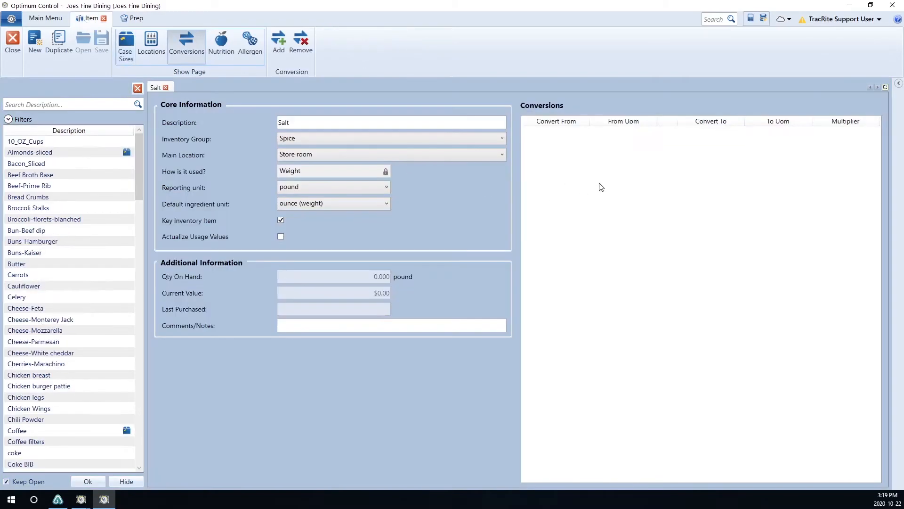
{"action": "left_click", "coordinate": [277, 41]}
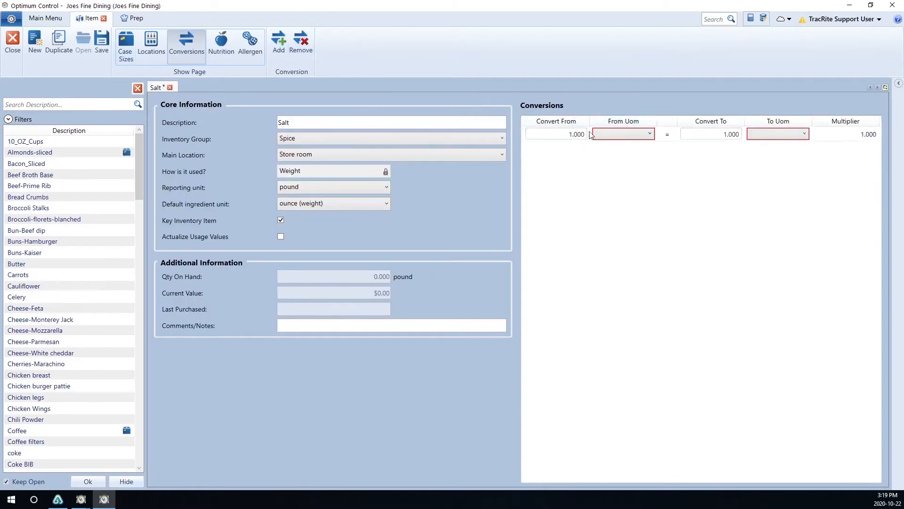
{"action": "left_click", "coordinate": [635, 136]}
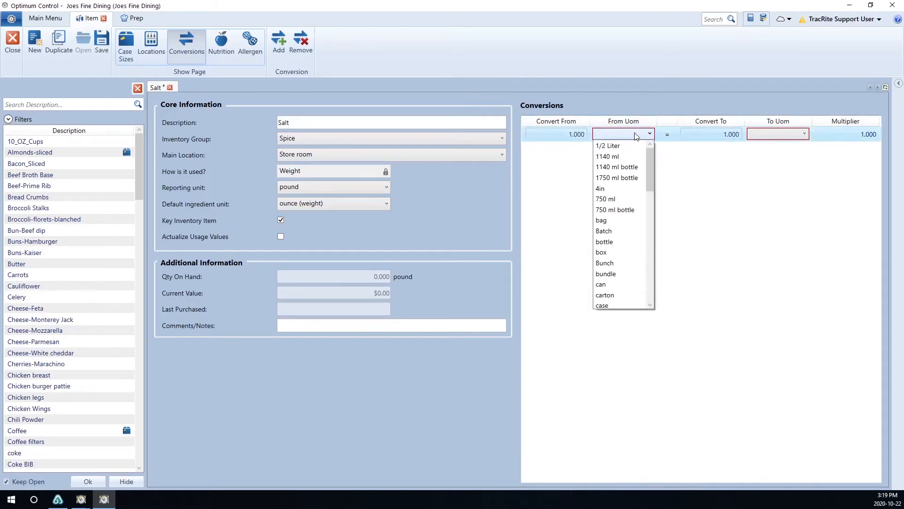
{"action": "scroll", "coordinate": [635, 136], "scroll_direction": "down", "scroll_amount": 5}
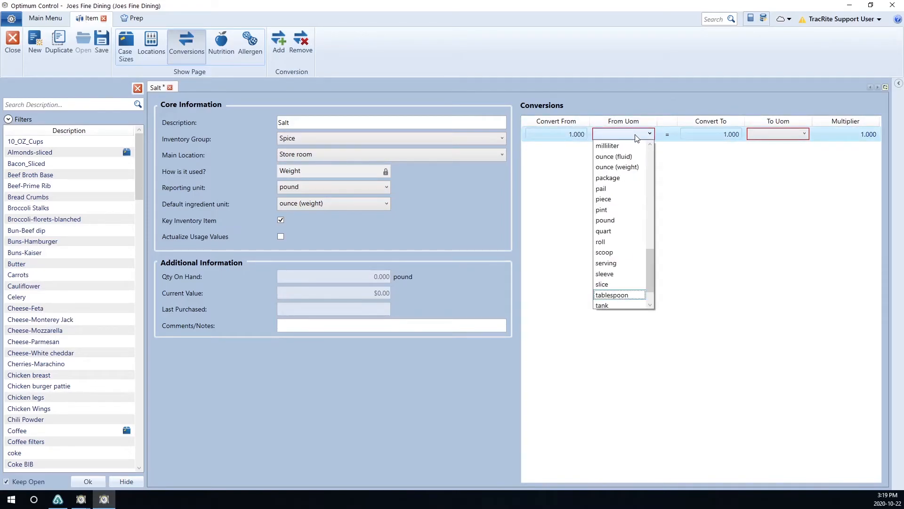
{"action": "left_click", "coordinate": [612, 290]}
{"action": "left_click", "coordinate": [725, 136]}
{"action": "type", "text": "18"}
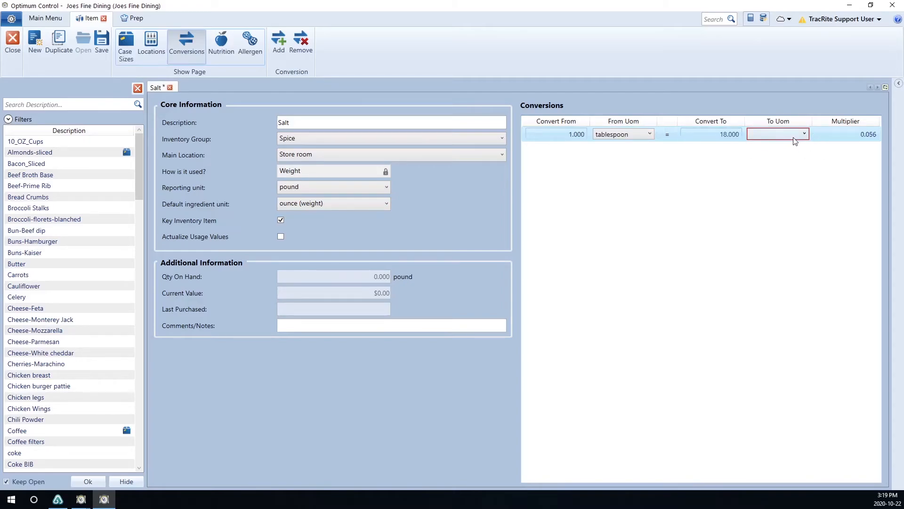
{"action": "left_click", "coordinate": [793, 137]}
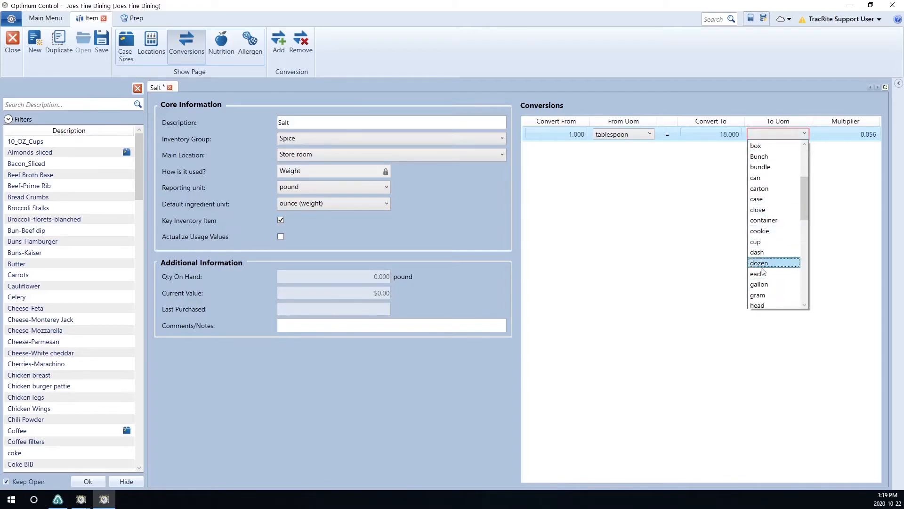
{"action": "left_click", "coordinate": [761, 298]}
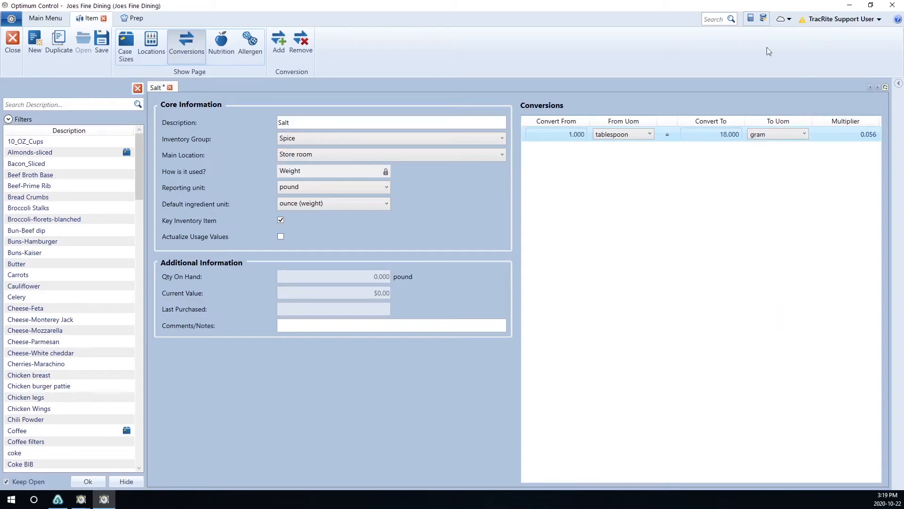
{"action": "left_click", "coordinate": [103, 42]}
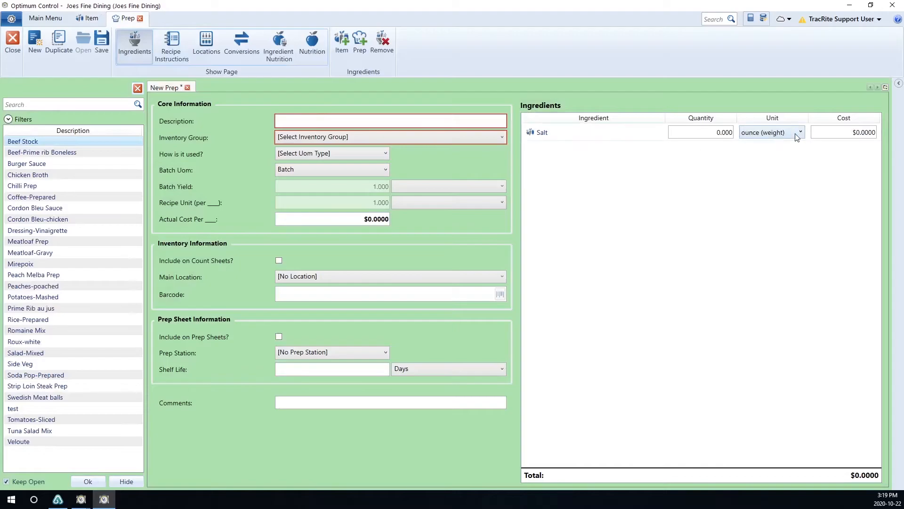
Review the units offered for the Salt ingredient in the new prep, and close the prep without saving
{"action": "left_click", "coordinate": [800, 133]}
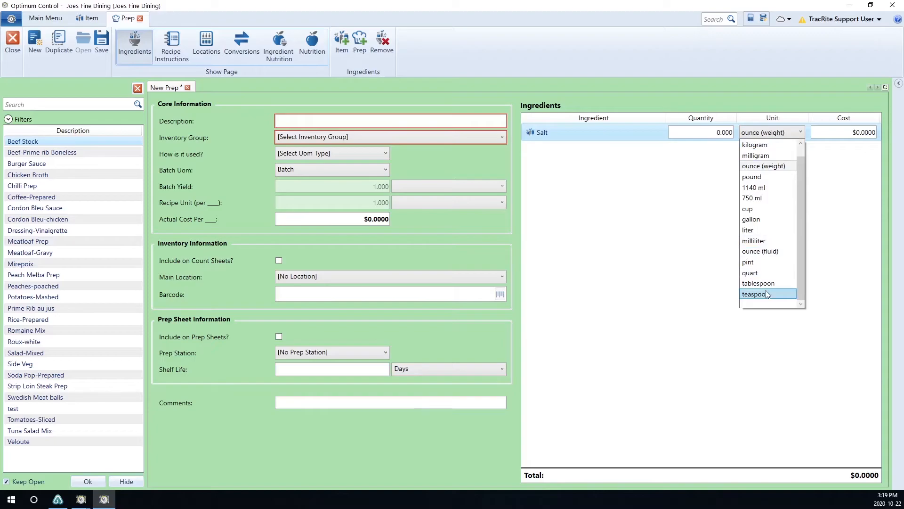
{"action": "left_click", "coordinate": [645, 321]}
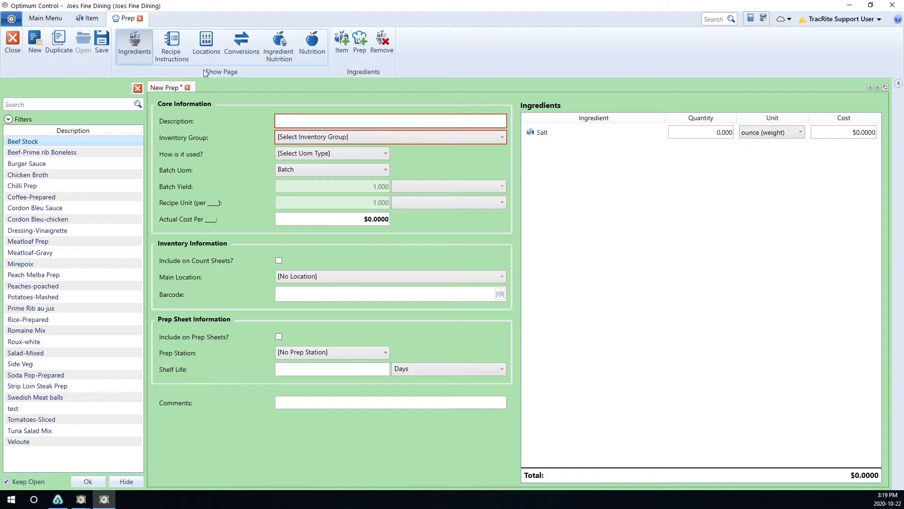
{"action": "left_click", "coordinate": [140, 19]}
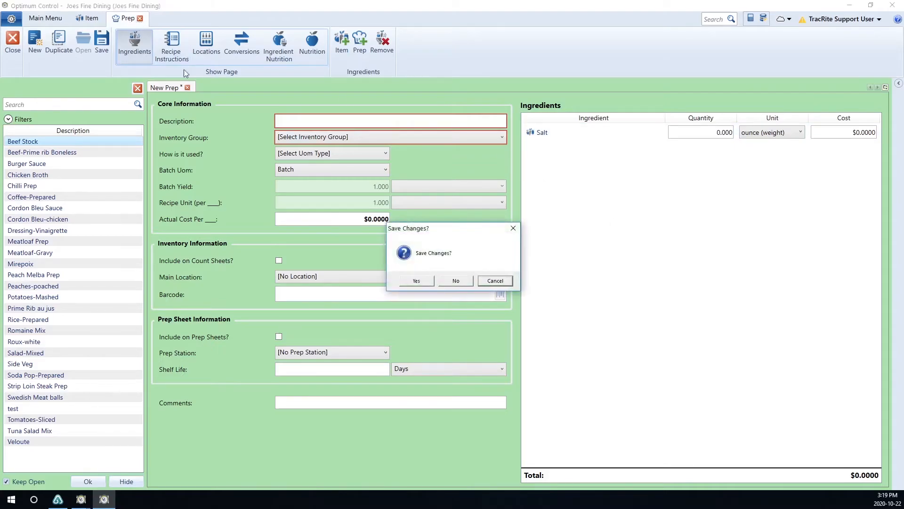
{"action": "left_click", "coordinate": [460, 284]}
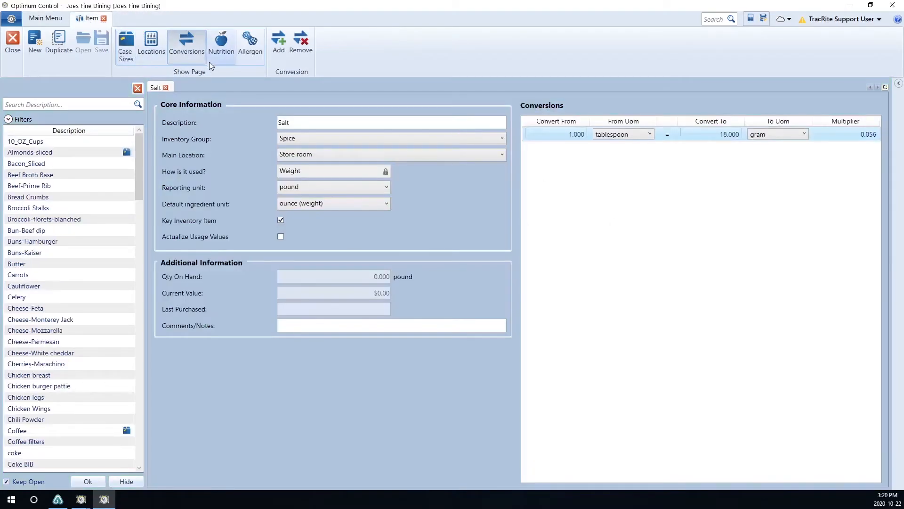
View the Salt item's nutrition information and the form for entering nutrients from a label, and close the form
{"action": "left_click", "coordinate": [221, 42]}
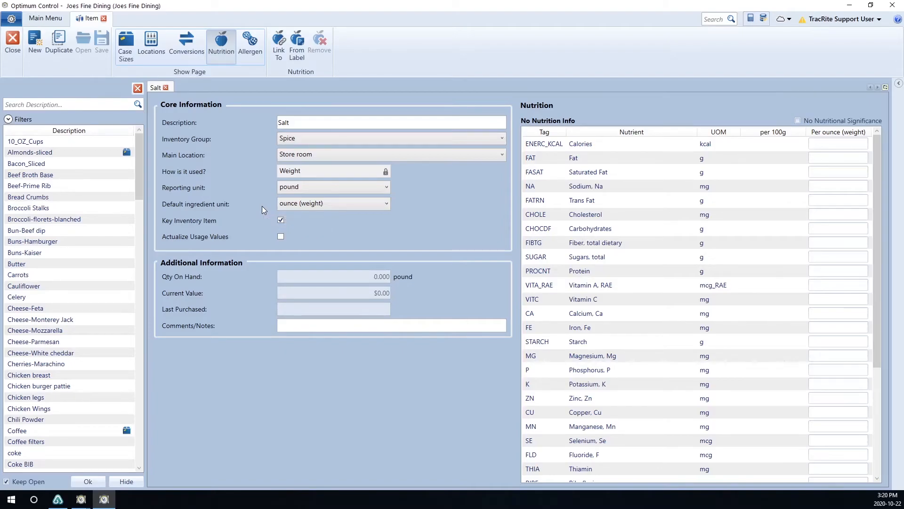
{"action": "left_click", "coordinate": [297, 47]}
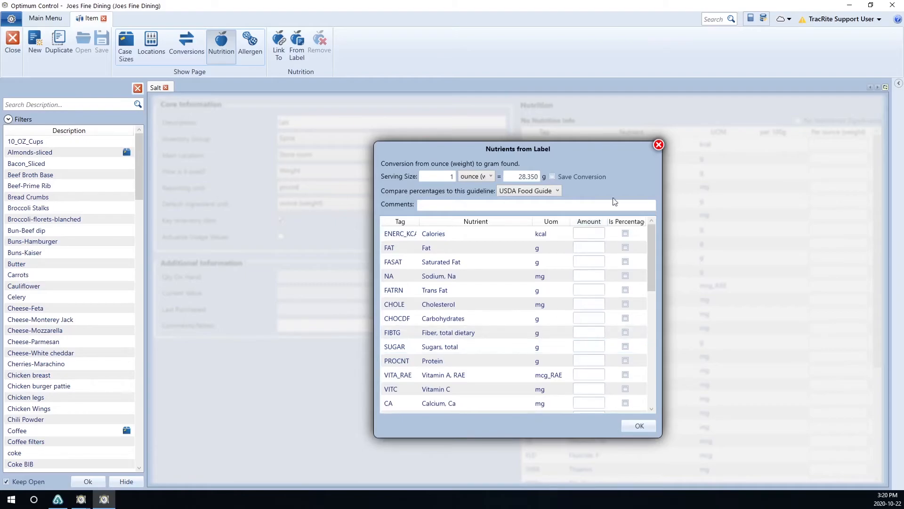
{"action": "left_click", "coordinate": [658, 144]}
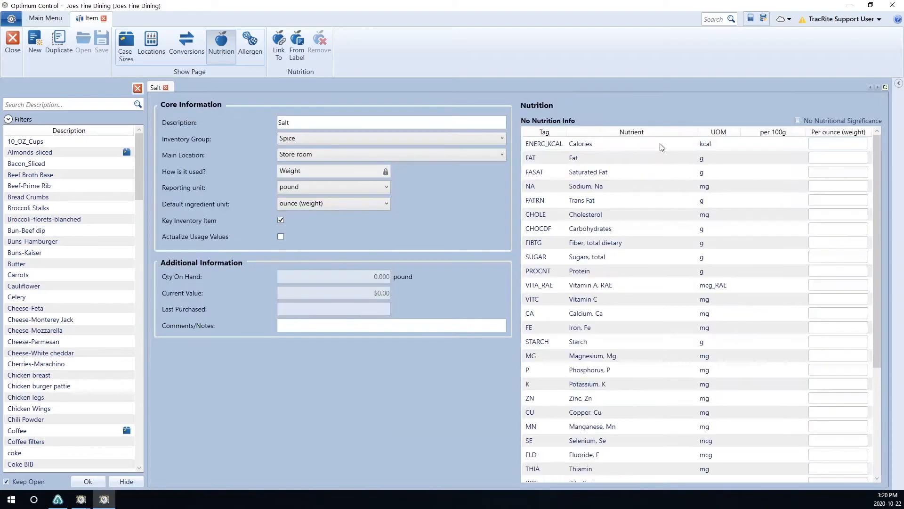
Link Salt's nutrition to the food "Salt, table" with the suggested cup, tablespoon, teaspoon and dash conversions, and display the item's conversions
{"action": "left_click", "coordinate": [278, 45]}
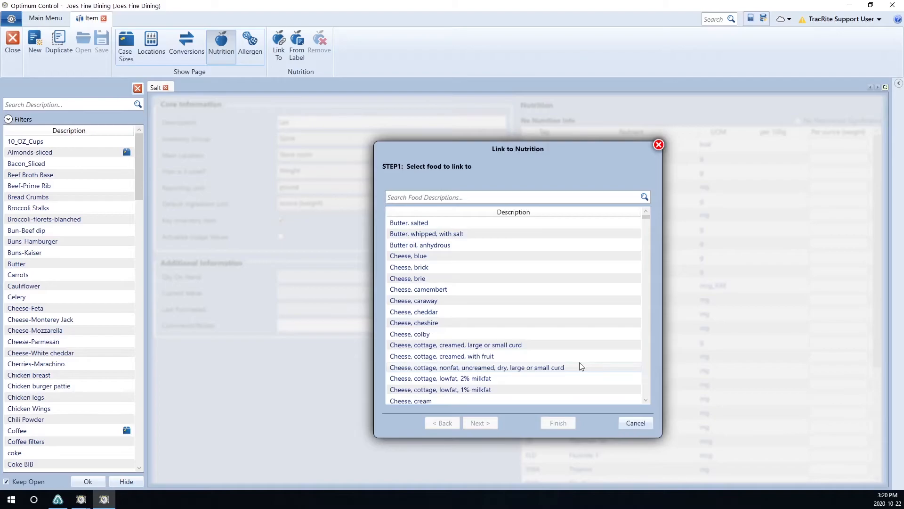
{"action": "type", "text": "table "}
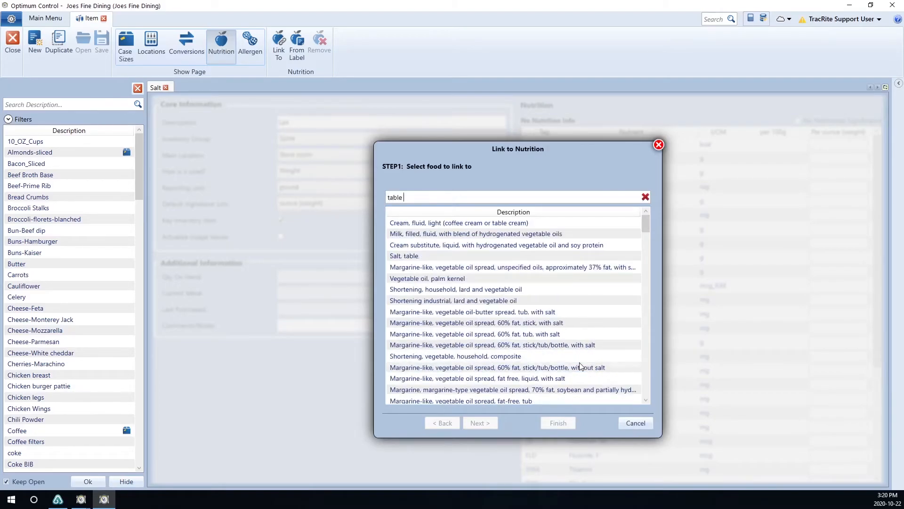
{"action": "type", "text": "salt"}
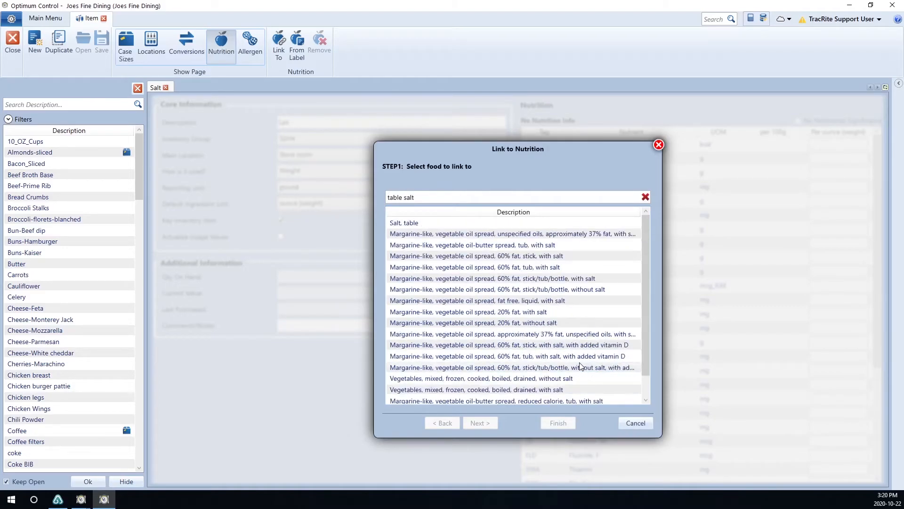
{"action": "left_click", "coordinate": [410, 224]}
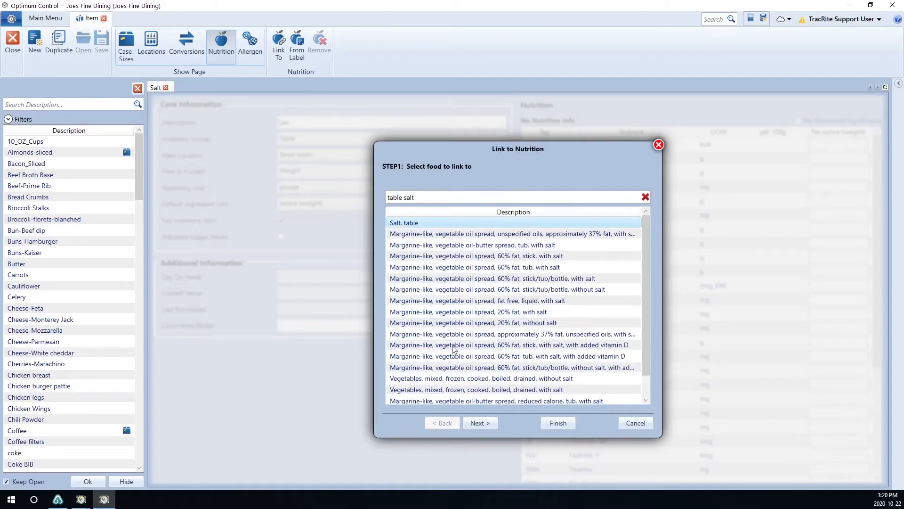
{"action": "left_click", "coordinate": [479, 423]}
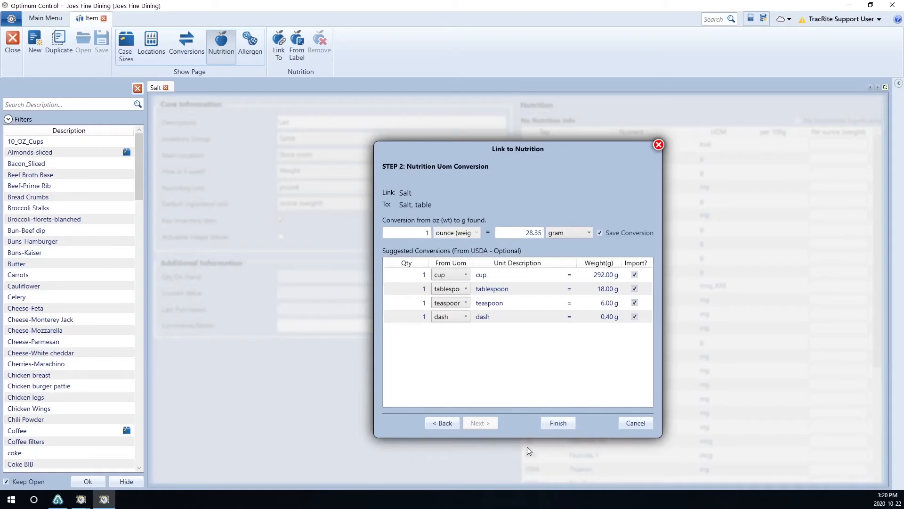
{"action": "left_click", "coordinate": [567, 424]}
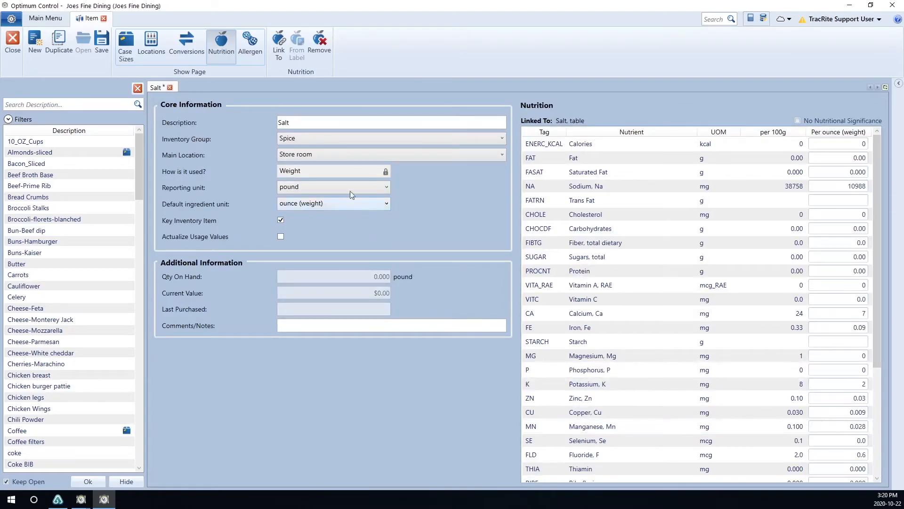
{"action": "left_click", "coordinate": [186, 43]}
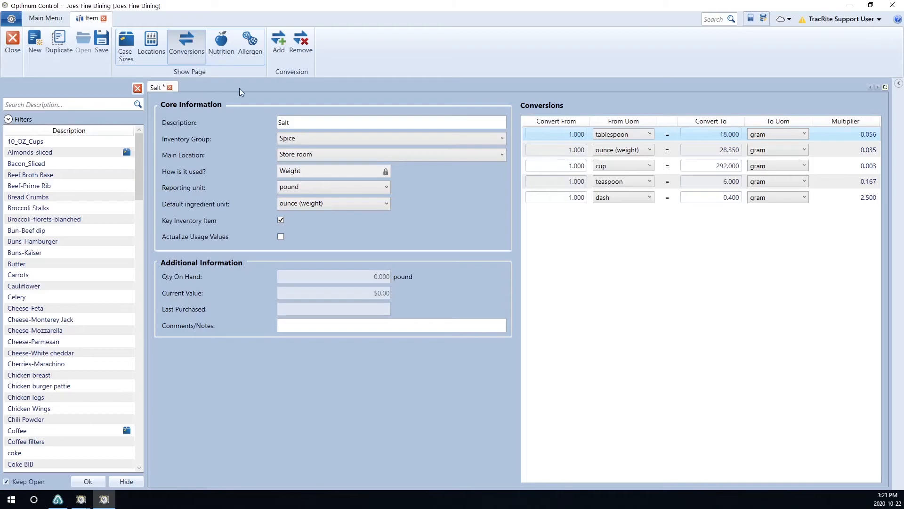
Add the peanut allergen to the Salt item and remove it again
{"action": "left_click", "coordinate": [251, 42]}
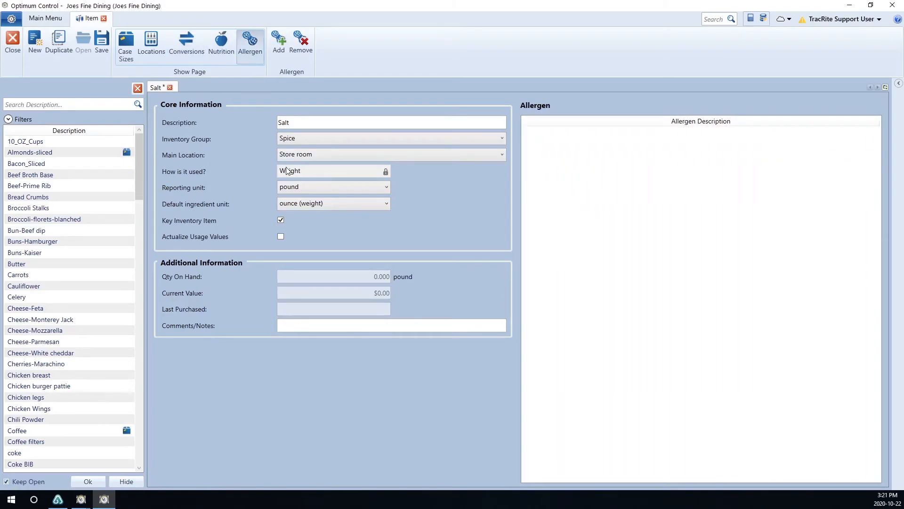
{"action": "left_click", "coordinate": [279, 40]}
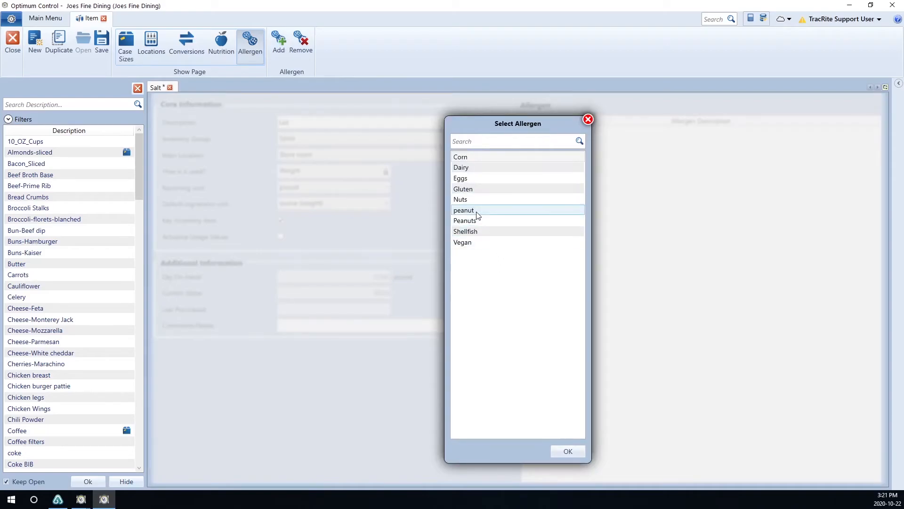
{"action": "double_click", "coordinate": [476, 211]}
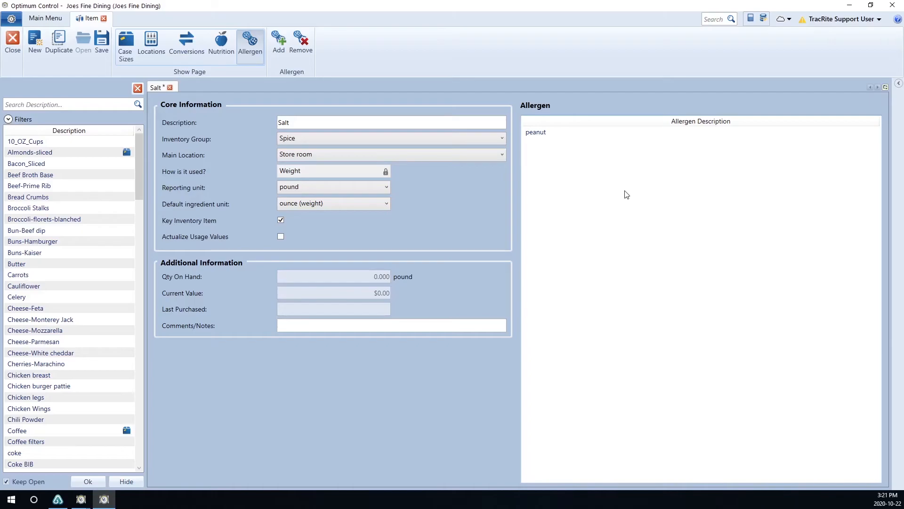
{"action": "left_click", "coordinate": [301, 45]}
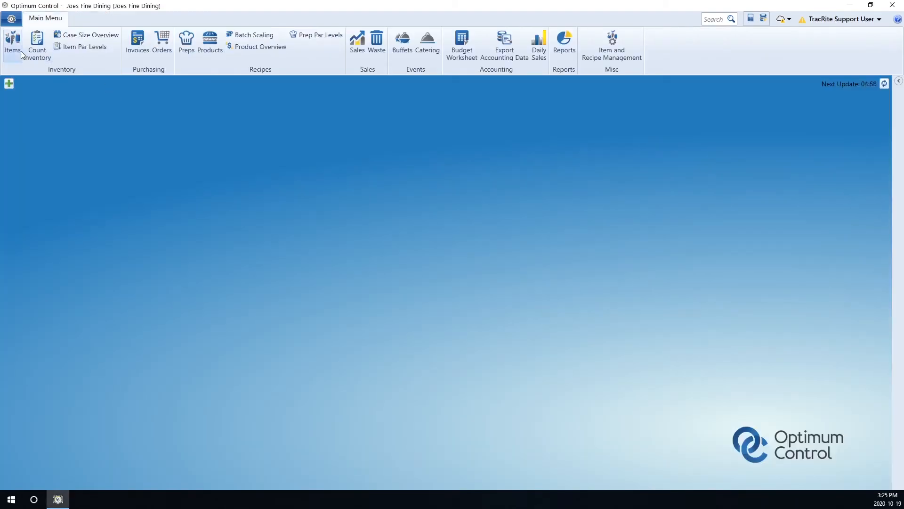
Find Salt in Item and Recipe Management, make the item inactive, and save the change
{"action": "left_click", "coordinate": [622, 56]}
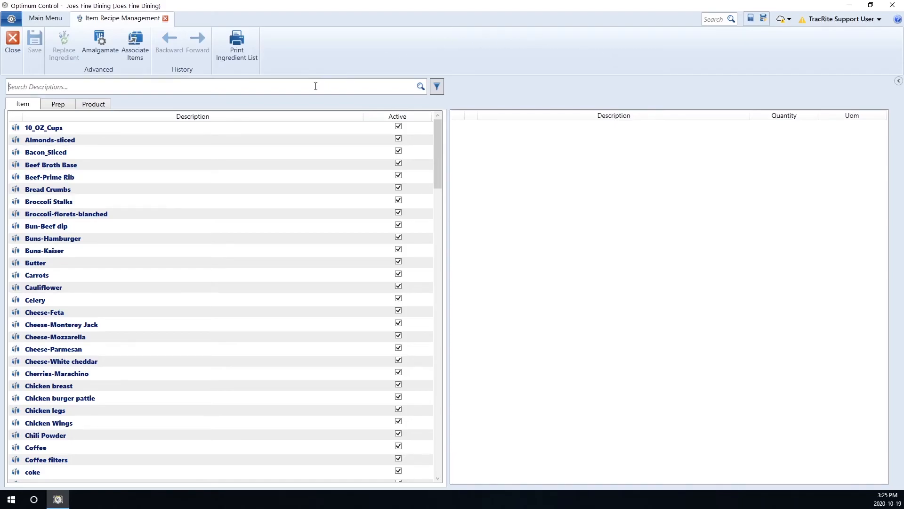
{"action": "type", "text": "salt"}
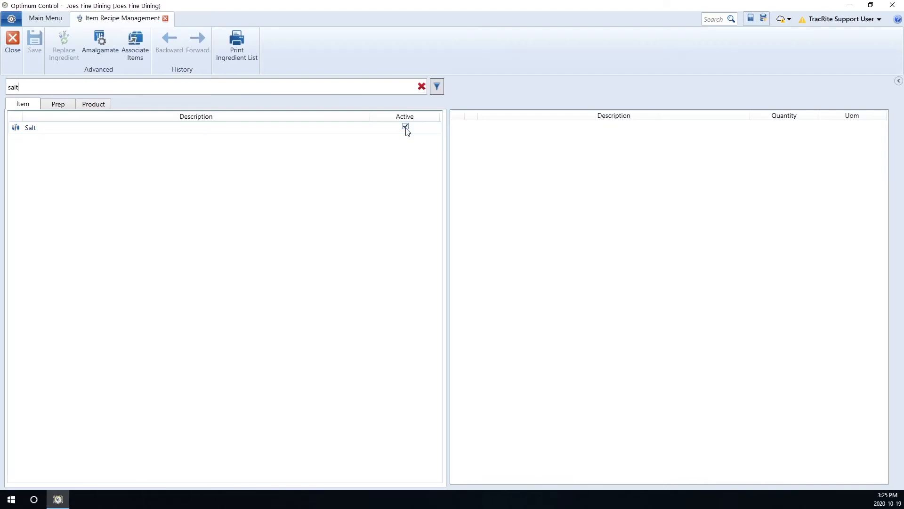
{"action": "left_click", "coordinate": [405, 127]}
{"action": "left_click", "coordinate": [35, 53]}
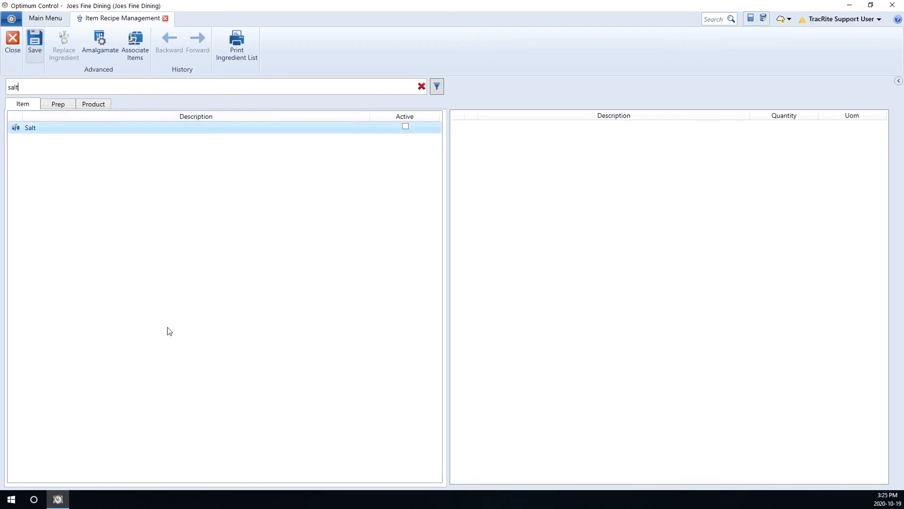
Search the inventory items list for salt
{"action": "left_click", "coordinate": [53, 20]}
{"action": "left_click", "coordinate": [12, 42]}
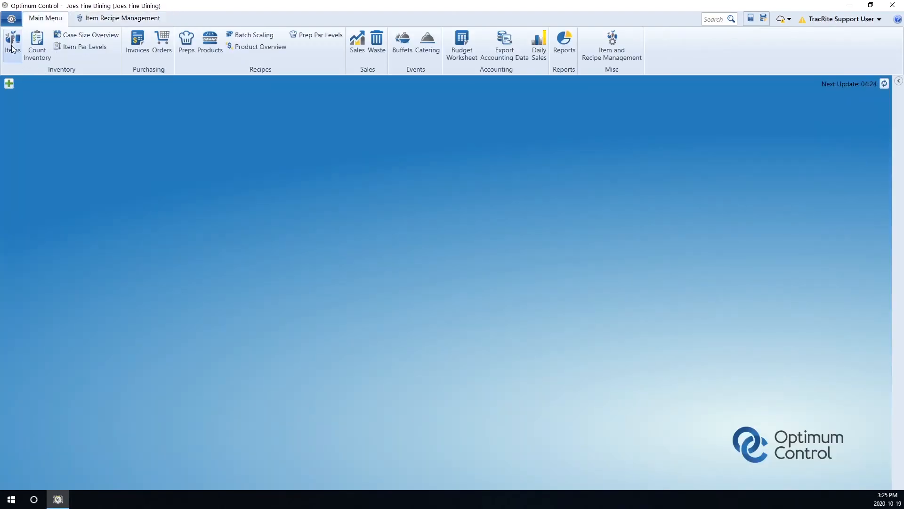
{"action": "type", "text": "salt"}
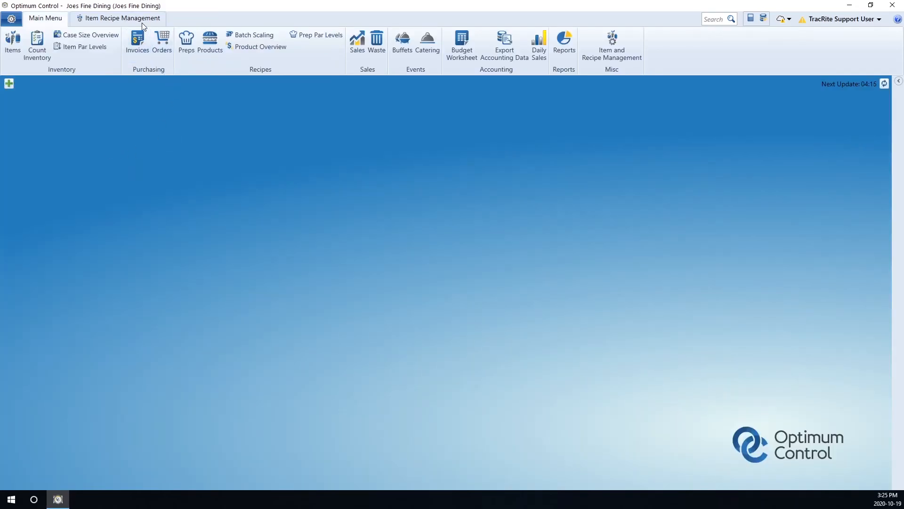
Filter Item Recipe Management to inactive items, make Salt active again, and save the change
{"action": "left_click", "coordinate": [141, 21]}
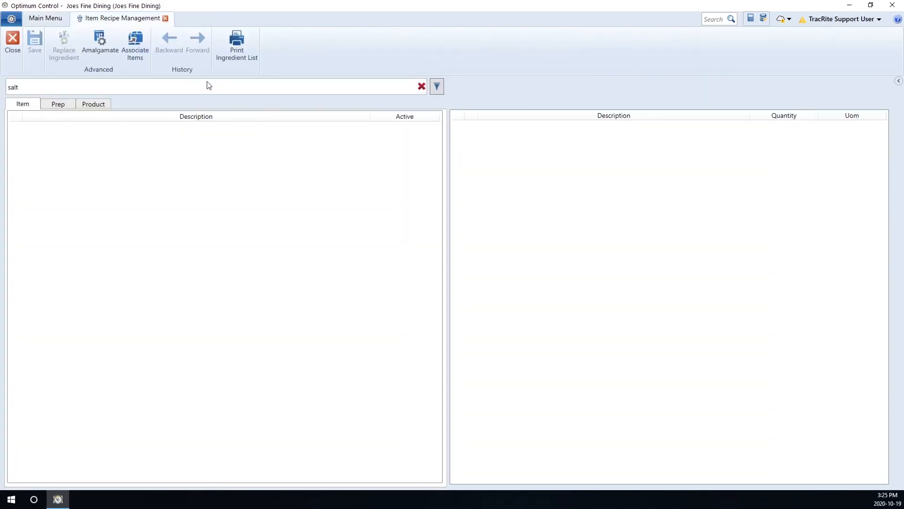
{"action": "left_click", "coordinate": [438, 87]}
{"action": "left_click", "coordinate": [400, 89]}
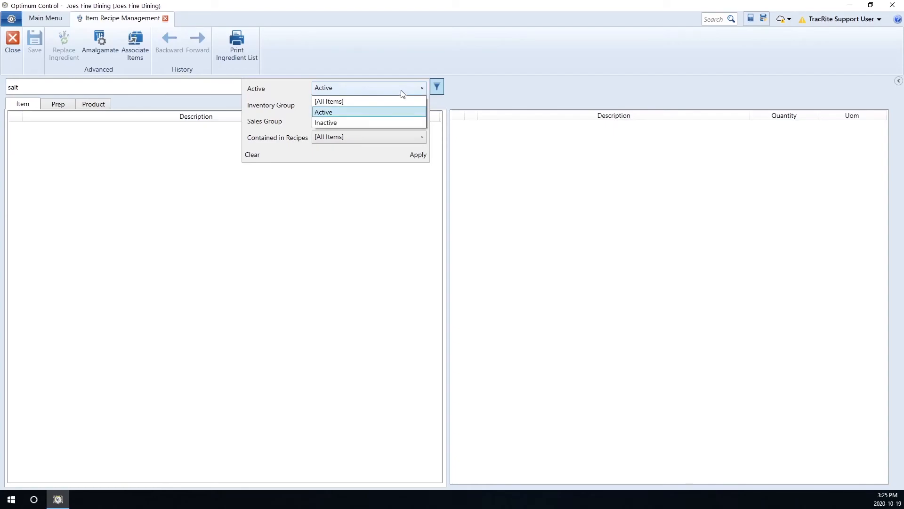
{"action": "left_click", "coordinate": [356, 122]}
{"action": "left_click", "coordinate": [418, 155]}
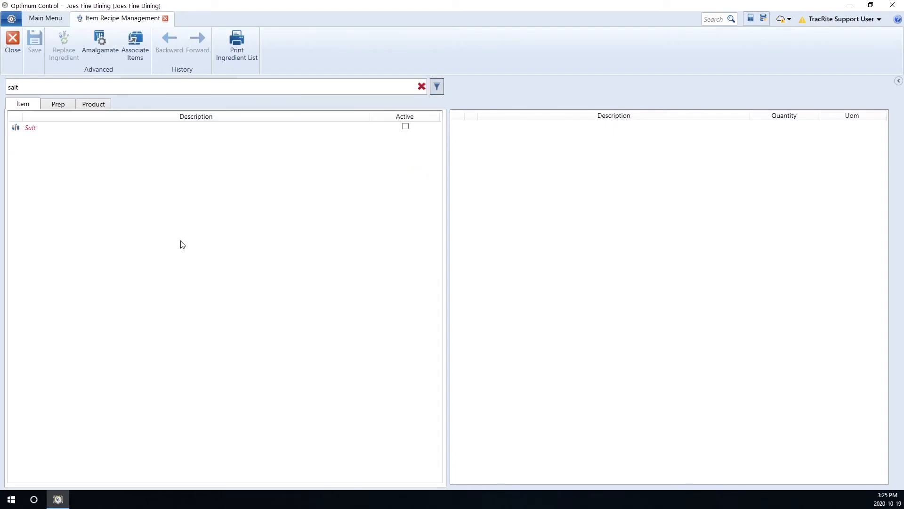
{"action": "left_click", "coordinate": [405, 127]}
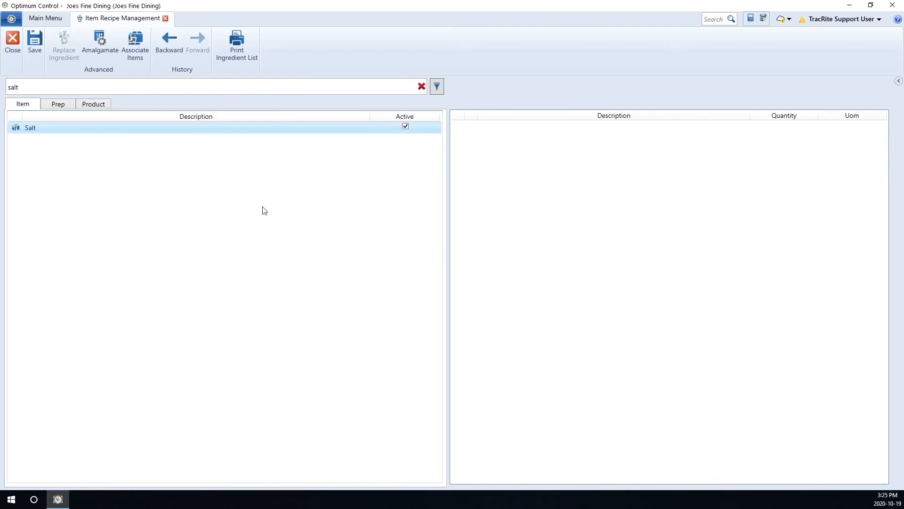
{"action": "left_click", "coordinate": [35, 47]}
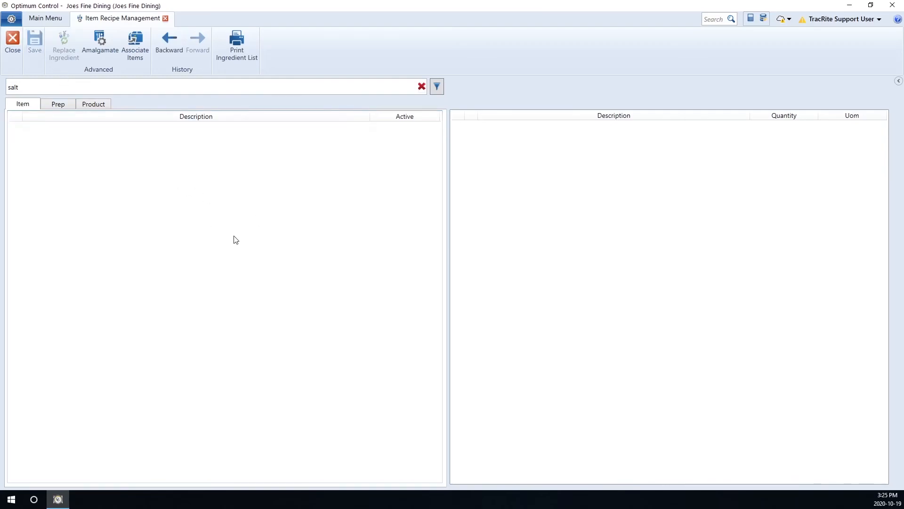
Filter the item list back to active items and clear the salt search
{"action": "left_click", "coordinate": [441, 87]}
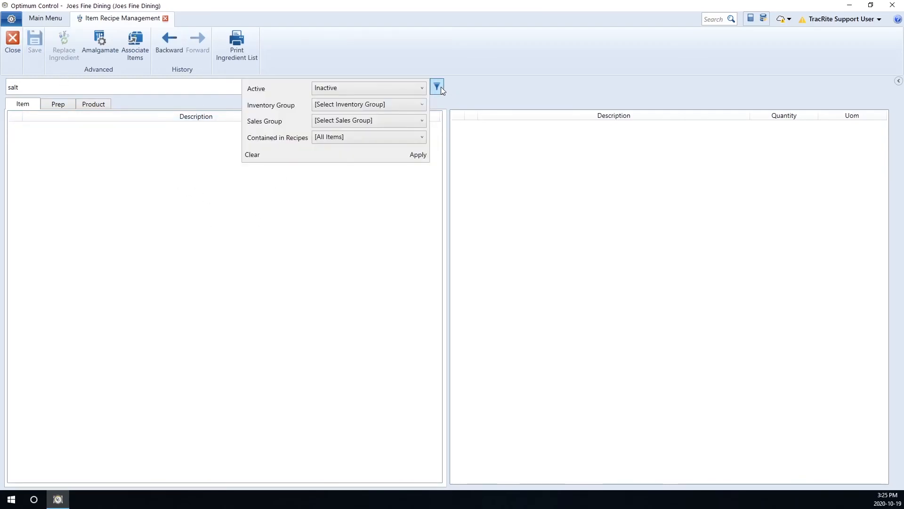
{"action": "left_click", "coordinate": [423, 87]}
{"action": "left_click", "coordinate": [349, 111]}
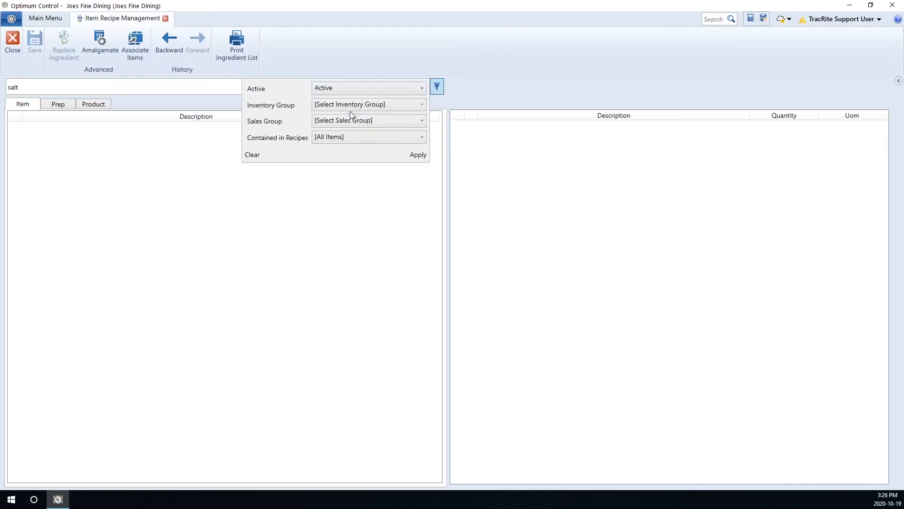
{"action": "left_click", "coordinate": [417, 156]}
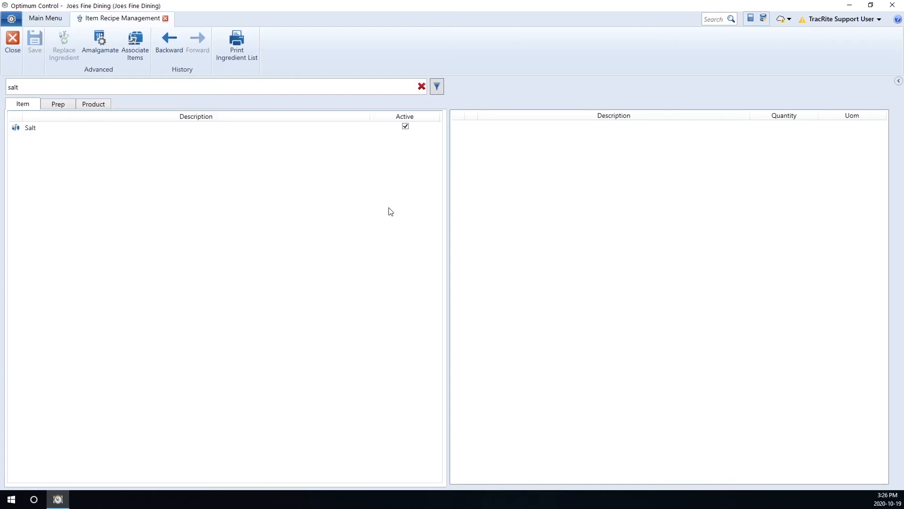
{"action": "left_click", "coordinate": [422, 86]}
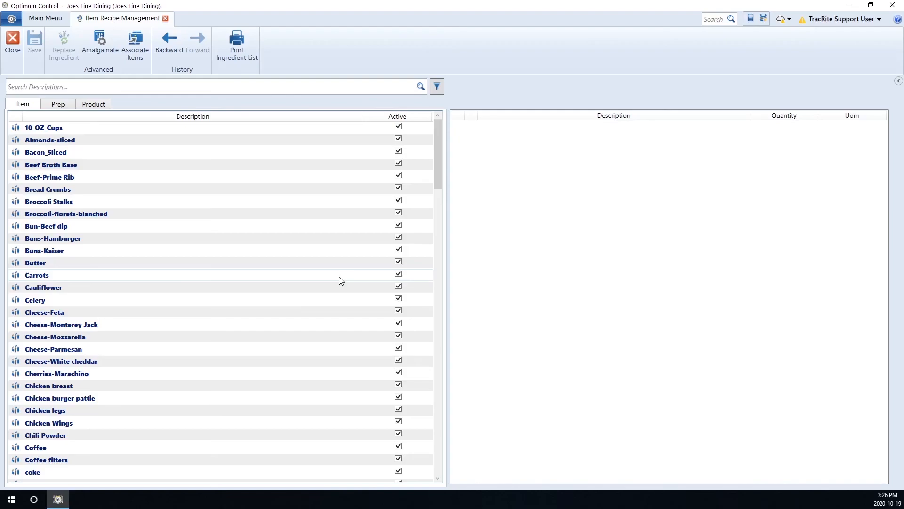
Display the recipes that use Almonds-sliced and try to make the item inactive
{"action": "left_click", "coordinate": [38, 141]}
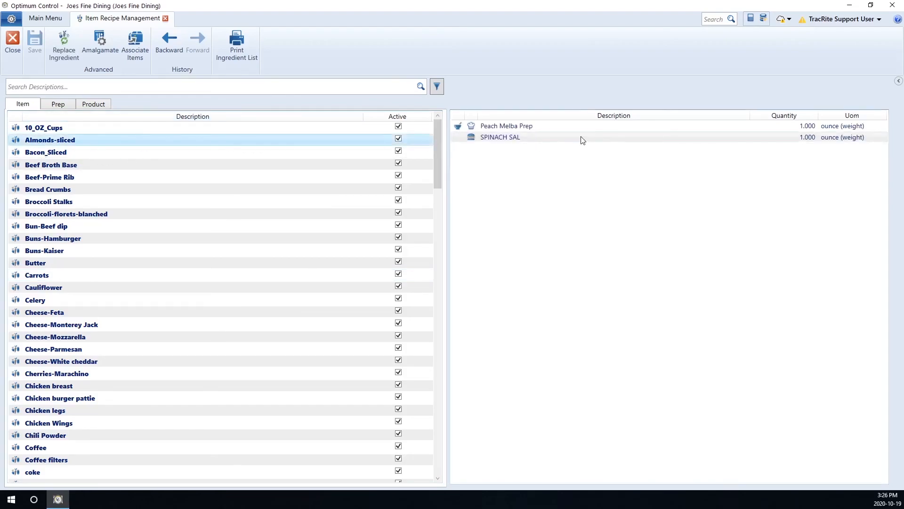
{"action": "left_click", "coordinate": [398, 138]}
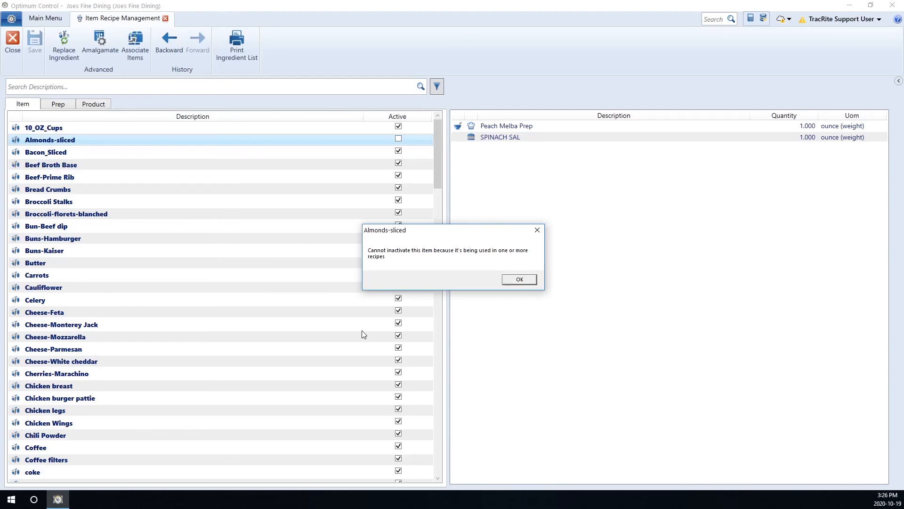
{"action": "left_click", "coordinate": [530, 281]}
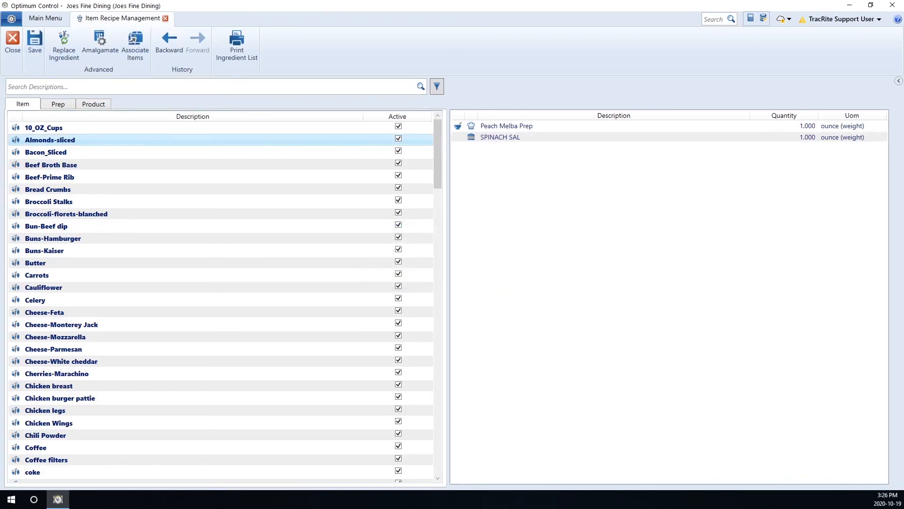